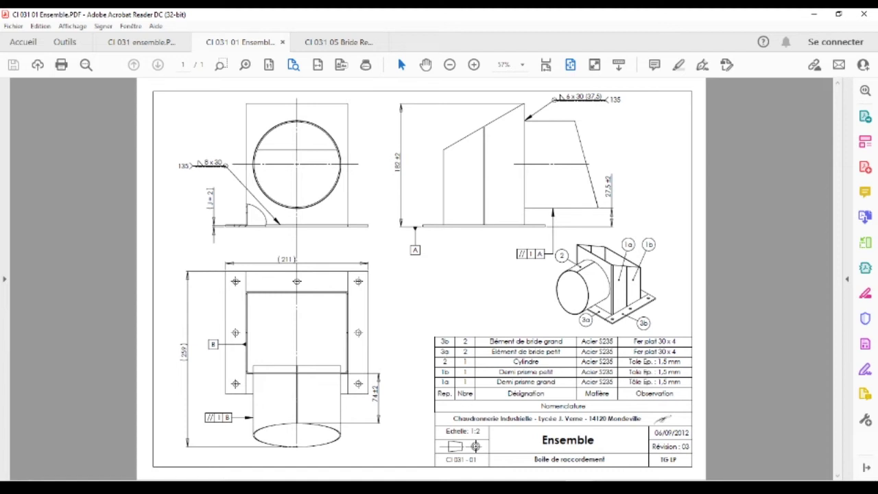
Step: Examine the Bride Rep3 flange drawing against the Ensemble drawing, focusing on the length and hole position of part 3b
{"action": "left_click", "coordinate": [314, 42]}
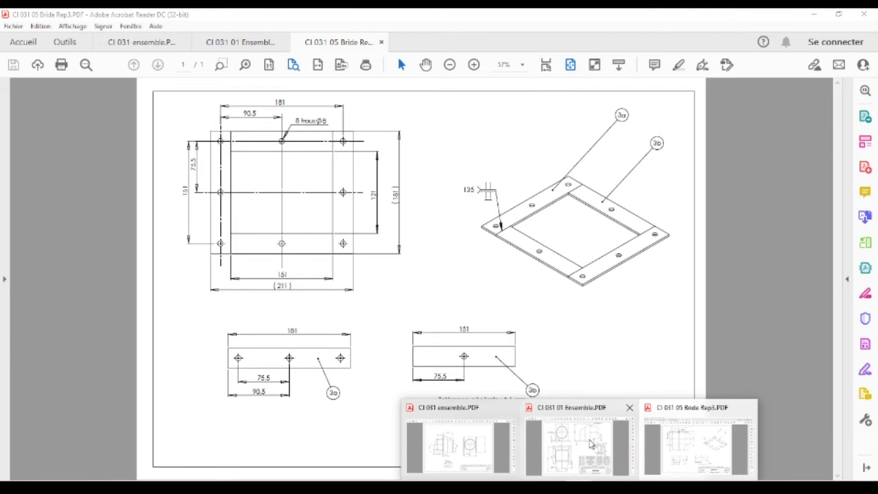
{"action": "left_click", "coordinate": [570, 440]}
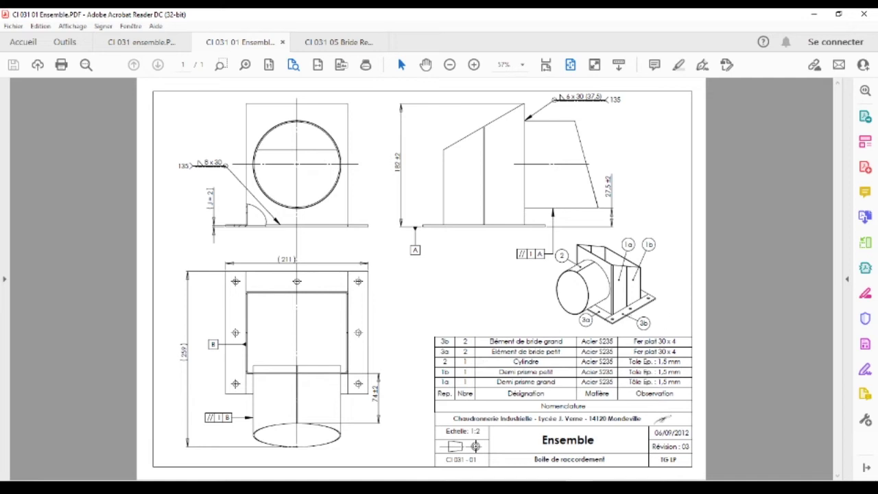
{"action": "left_click", "coordinate": [356, 47]}
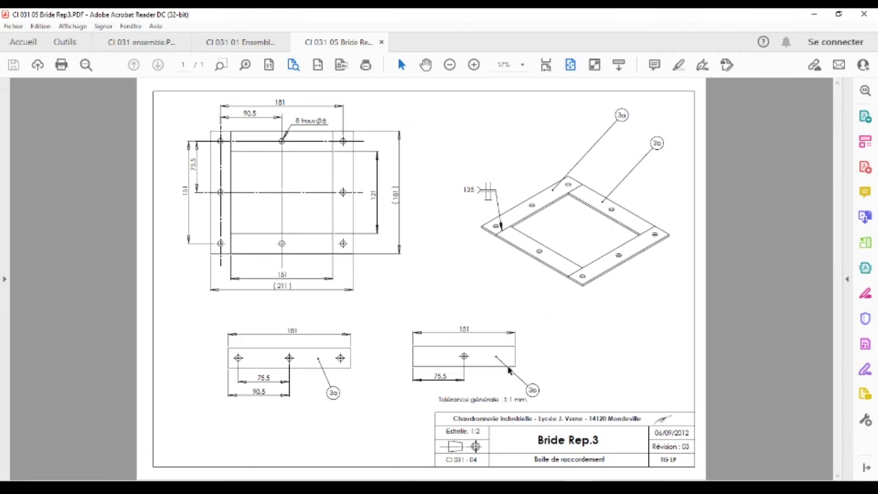
{"action": "scroll", "coordinate": [516, 386], "scroll_direction": "up", "scroll_amount": 2, "text": "ctrl"}
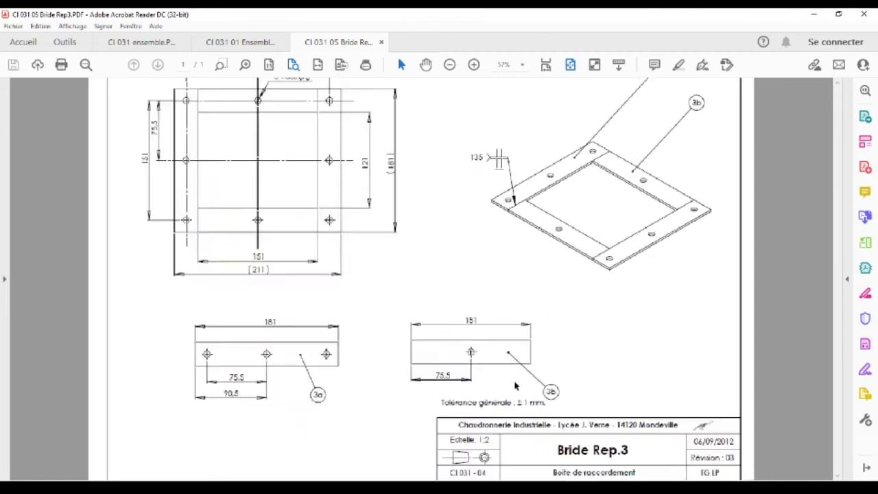
{"action": "scroll", "coordinate": [516, 386], "scroll_direction": "up", "scroll_amount": 3, "text": "ctrl"}
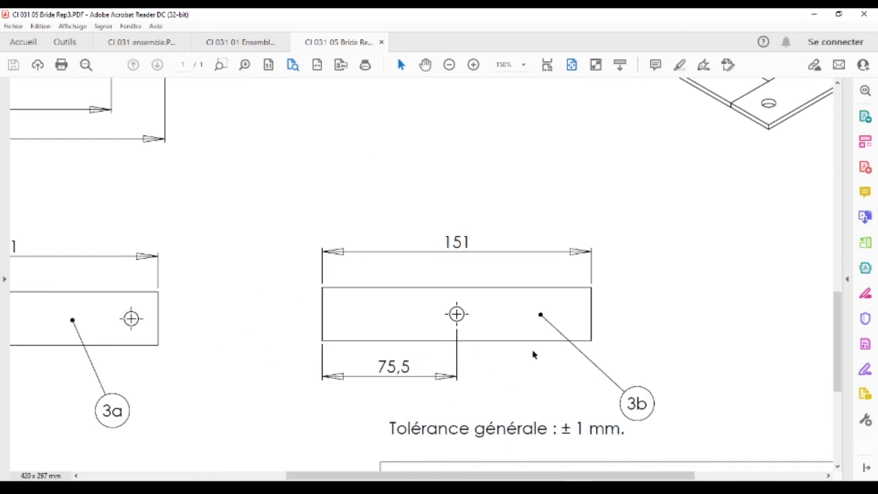
{"action": "scroll", "coordinate": [361, 309], "scroll_direction": "down", "scroll_amount": 3, "text": "ctrl"}
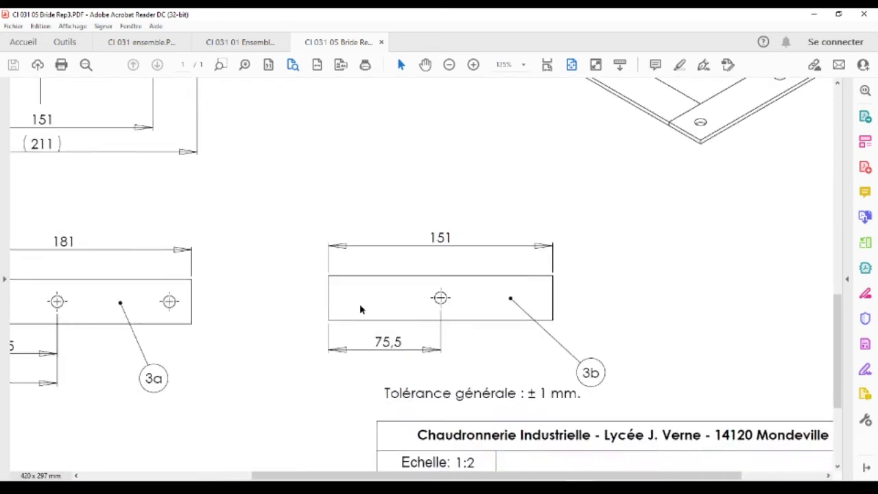
{"action": "scroll", "coordinate": [359, 300], "scroll_direction": "down", "scroll_amount": 3, "text": "ctrl"}
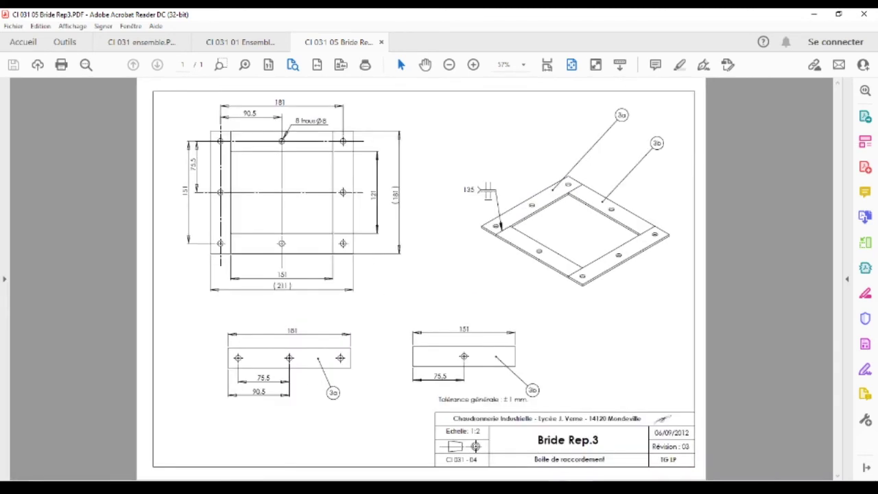
Step: Read the flat bar section for the flange elements in the Ensemble parts list, and return to part 3b in the flange drawing
{"action": "left_click", "coordinate": [253, 44]}
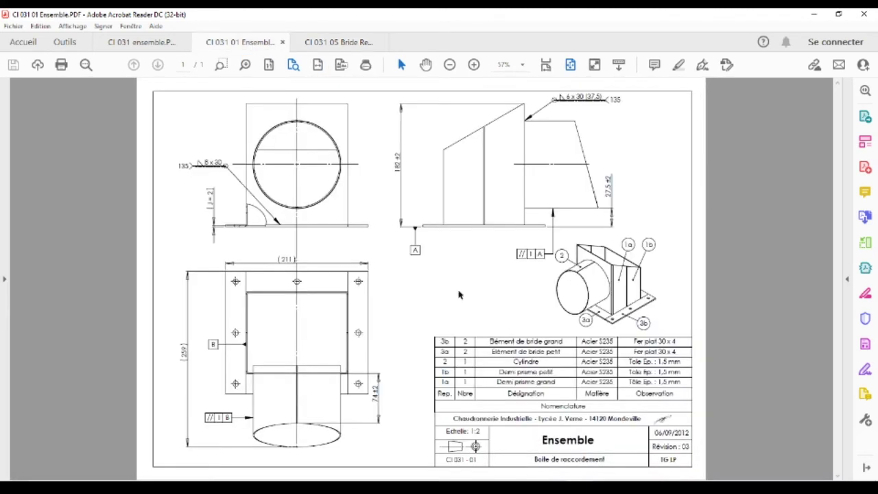
{"action": "scroll", "coordinate": [636, 374], "scroll_direction": "up", "scroll_amount": 1, "text": "ctrl"}
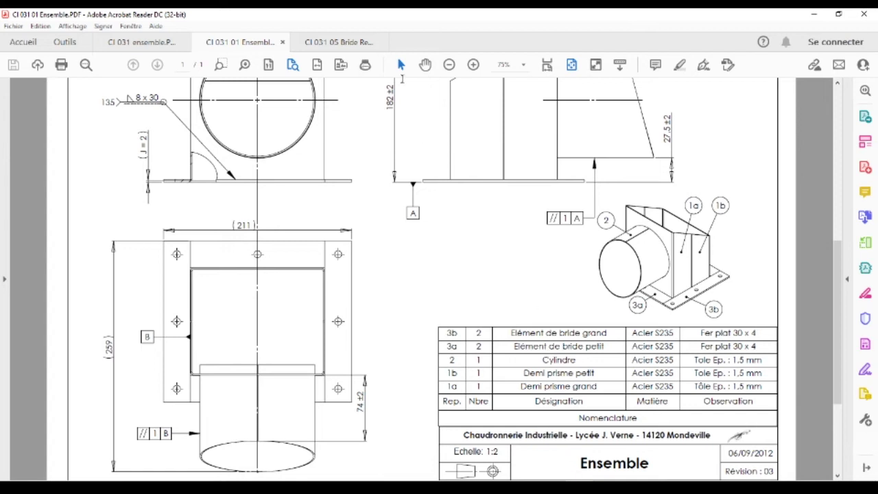
{"action": "left_click", "coordinate": [312, 49]}
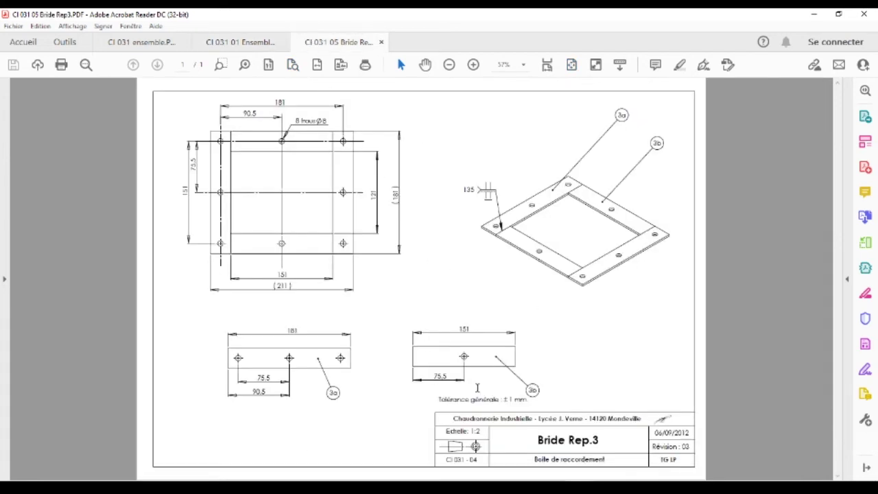
{"action": "scroll", "coordinate": [478, 388], "scroll_direction": "down", "scroll_amount": 3, "text": "ctrl"}
{"action": "scroll", "coordinate": [455, 318], "scroll_direction": "up", "scroll_amount": 5, "text": "ctrl"}
{"action": "scroll", "coordinate": [501, 405], "scroll_direction": "down", "scroll_amount": 1, "text": "ctrl"}
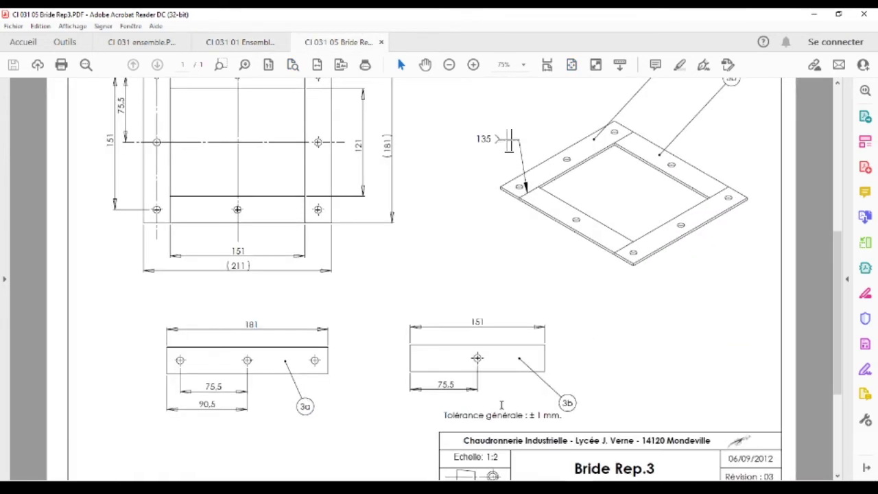
{"action": "scroll", "coordinate": [501, 405], "scroll_direction": "up", "scroll_amount": 1, "text": "ctrl"}
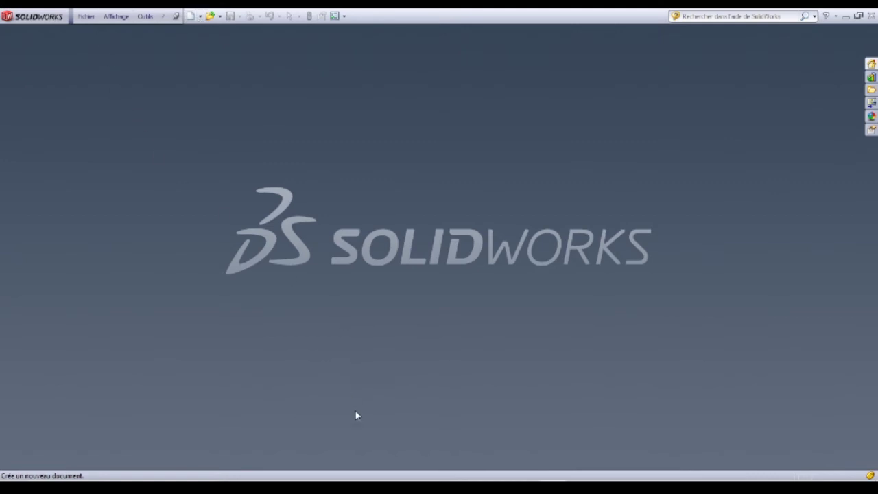
Step: Switch to SolidWorks and create a new part from the Pièce template of the modèles 2012 set
{"action": "mouse_move", "coordinate": [391, 488]}
{"action": "left_click", "coordinate": [192, 16]}
{"action": "left_click", "coordinate": [177, 58]}
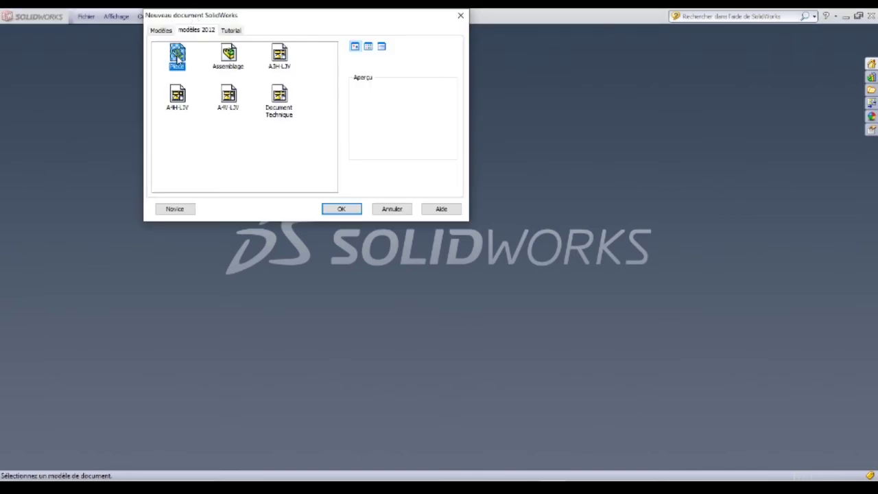
{"action": "left_click", "coordinate": [347, 207]}
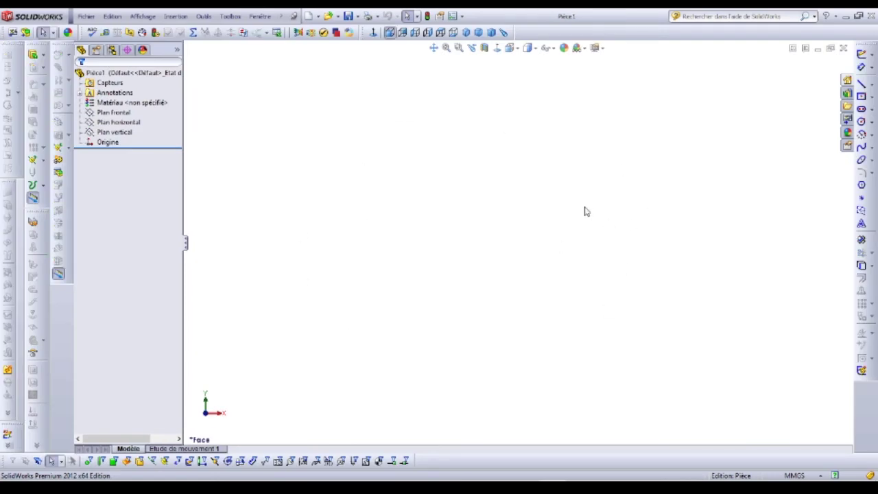
Step: Start a new sketch on Plan frontal
{"action": "left_click", "coordinate": [116, 112]}
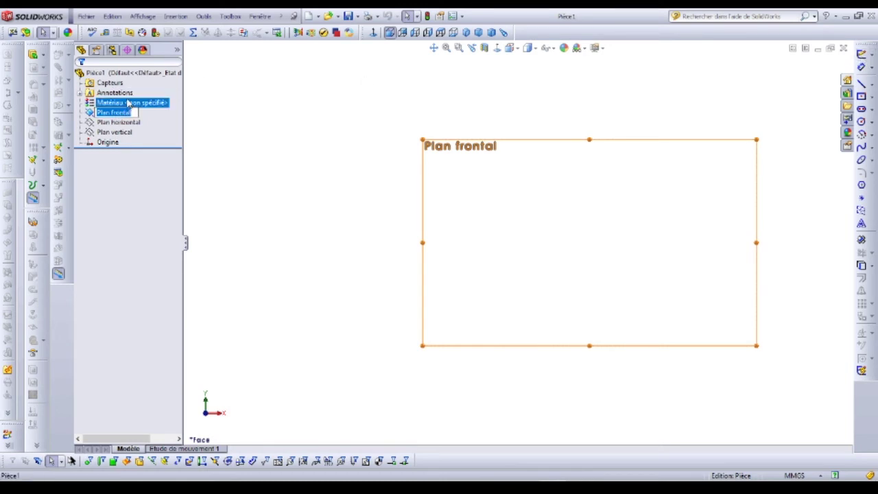
{"action": "left_click", "coordinate": [108, 104]}
{"action": "left_click", "coordinate": [108, 112]}
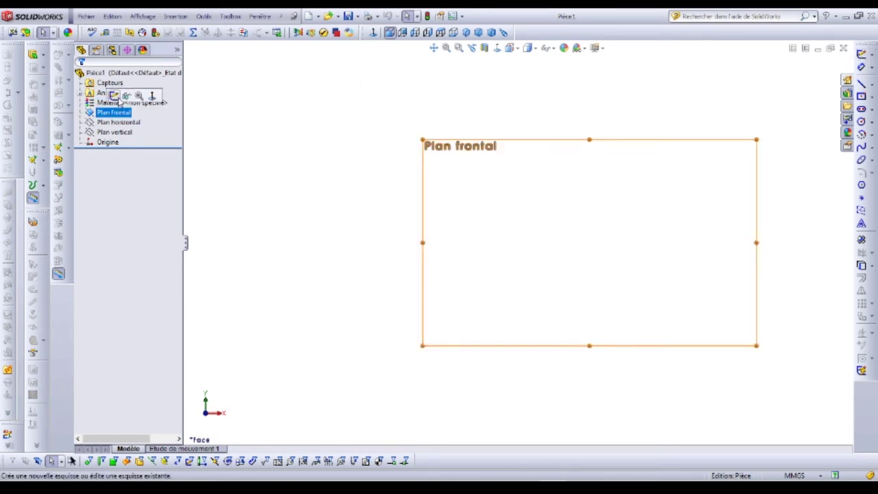
{"action": "left_click", "coordinate": [120, 101]}
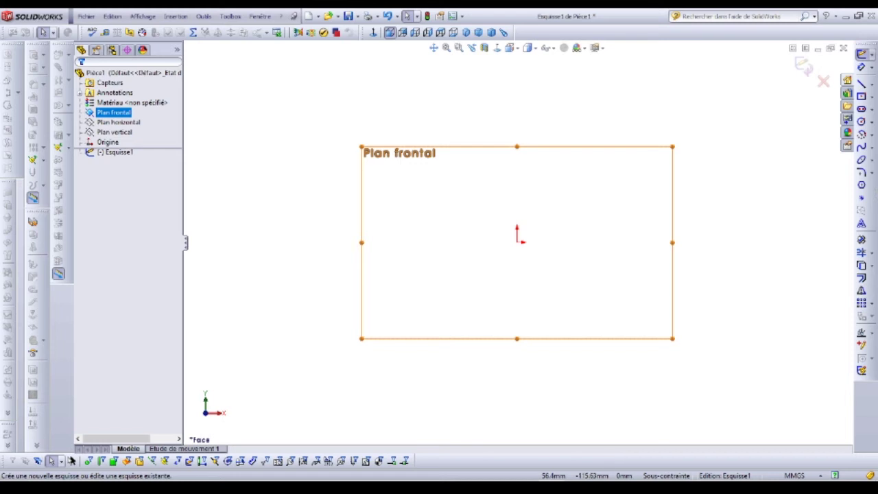
Step: Consult part 3b in the Bride Rep3 drawing, and sketch a centre rectangle about 136 by 36 mm on the origin
{"action": "mouse_move", "coordinate": [580, 488]}
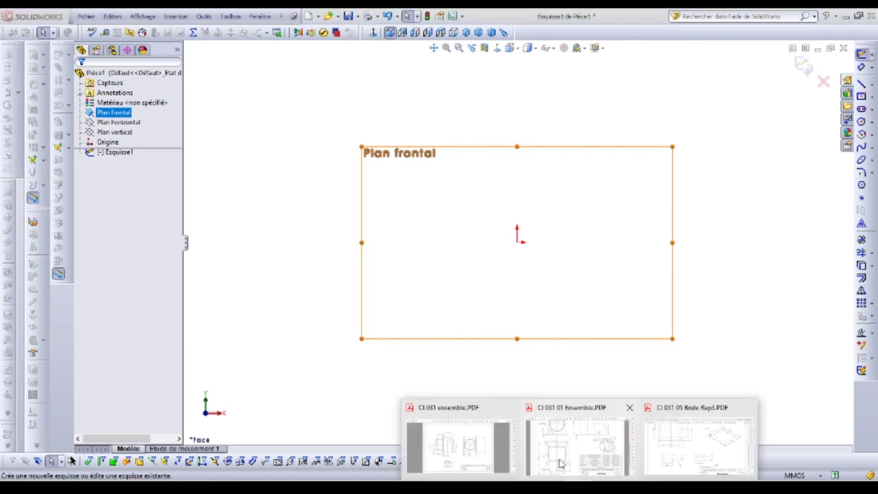
{"action": "left_click", "coordinate": [674, 463]}
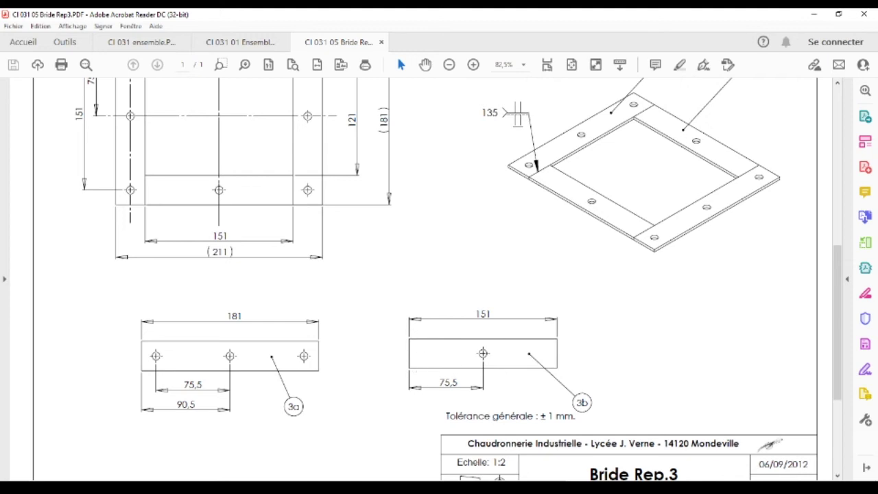
{"action": "mouse_move", "coordinate": [580, 488]}
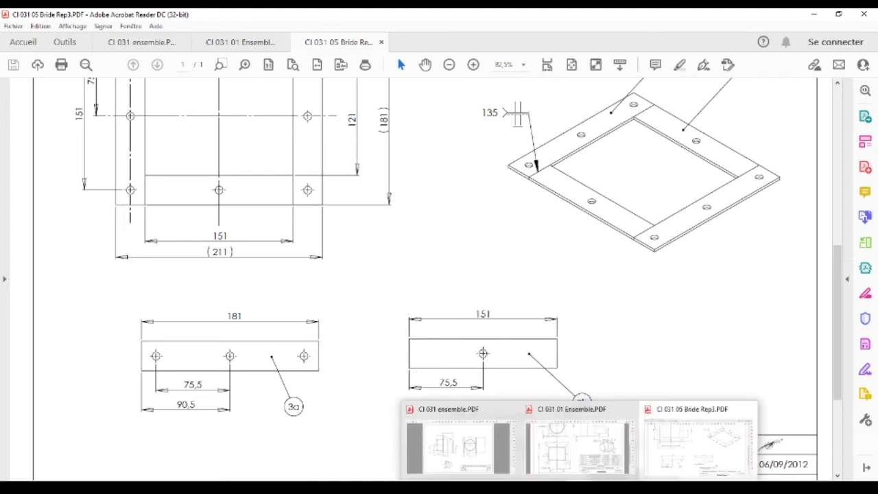
{"action": "left_click", "coordinate": [541, 442]}
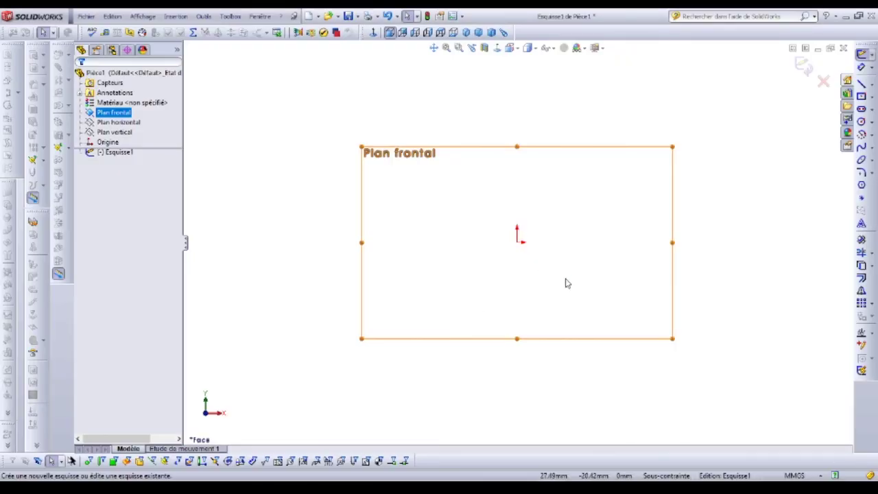
{"action": "left_click", "coordinate": [872, 100]}
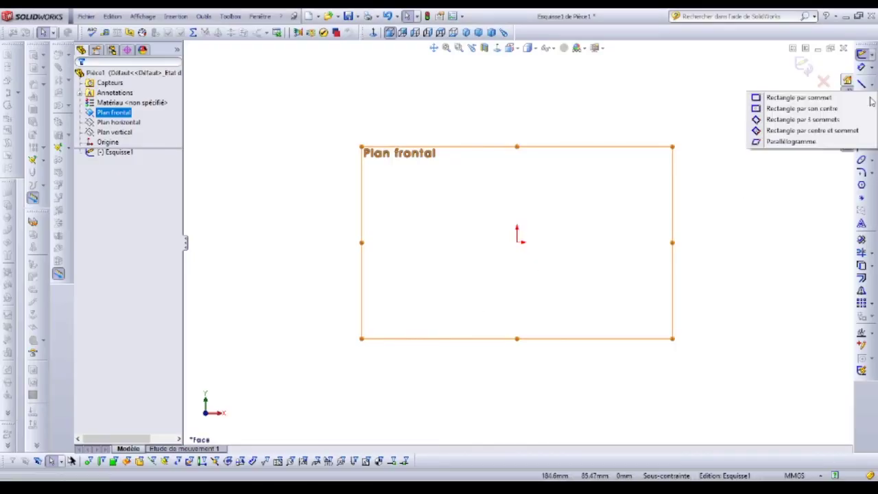
{"action": "left_click", "coordinate": [775, 109]}
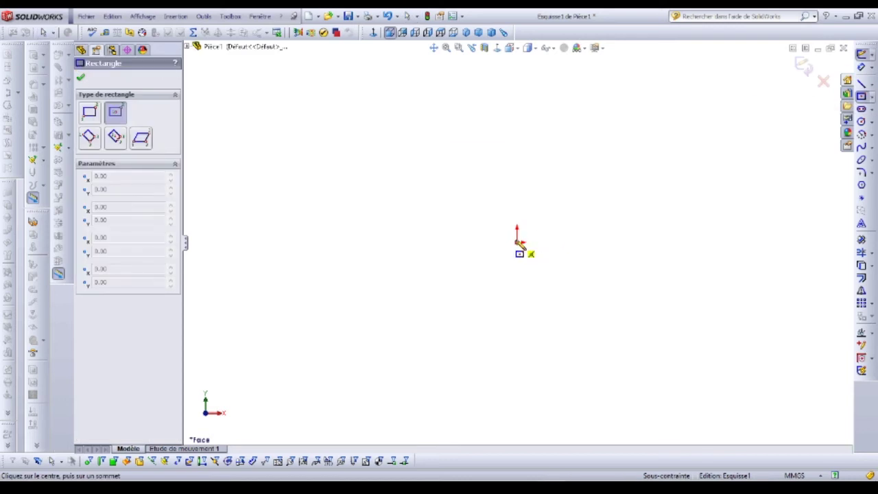
{"action": "left_click", "coordinate": [516, 241]}
{"action": "left_click", "coordinate": [637, 212]}
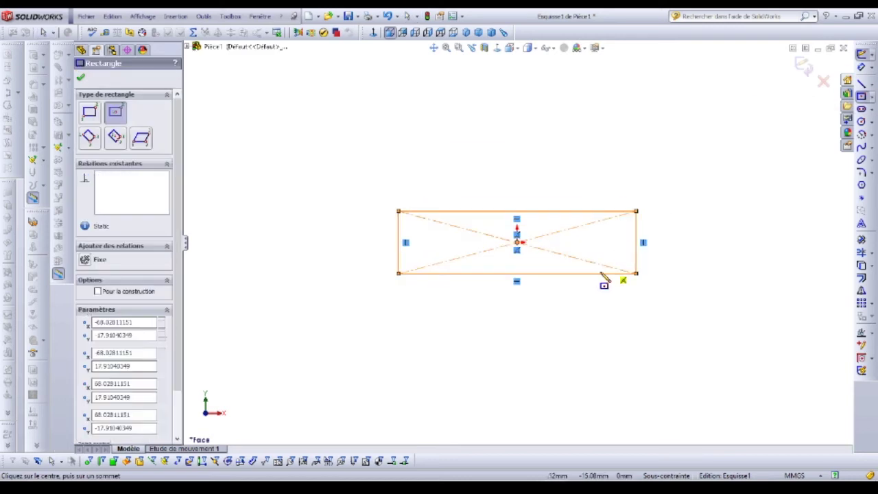
Step: Dimension the rectangle to 151 mm long and 30 mm high
{"action": "left_click", "coordinate": [862, 69]}
{"action": "left_click", "coordinate": [536, 212]}
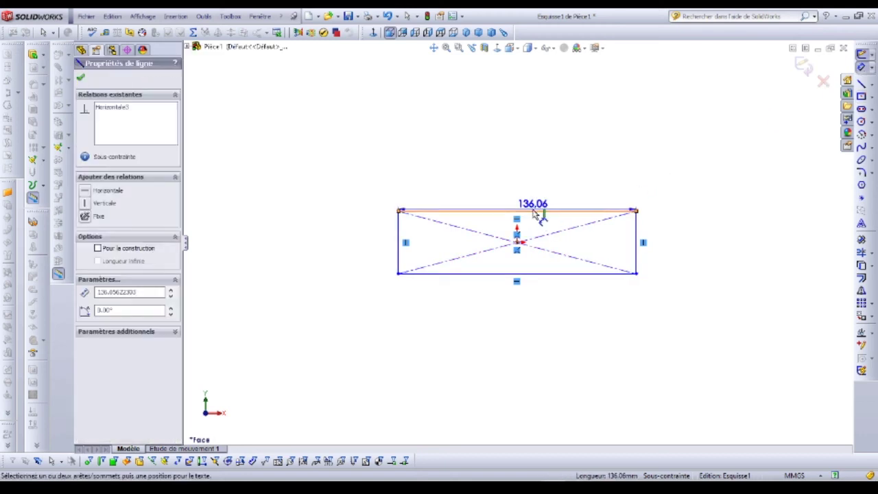
{"action": "left_click", "coordinate": [511, 189]}
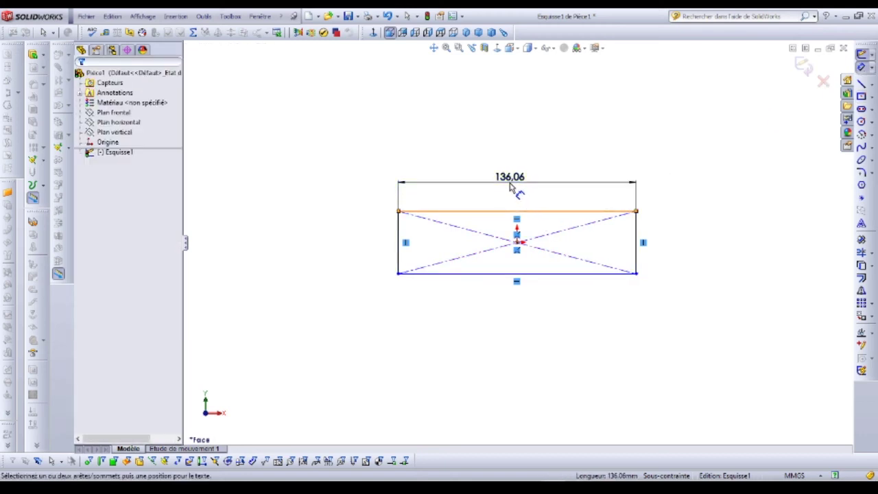
{"action": "type", "text": "151"}
{"action": "key", "text": "Return"}
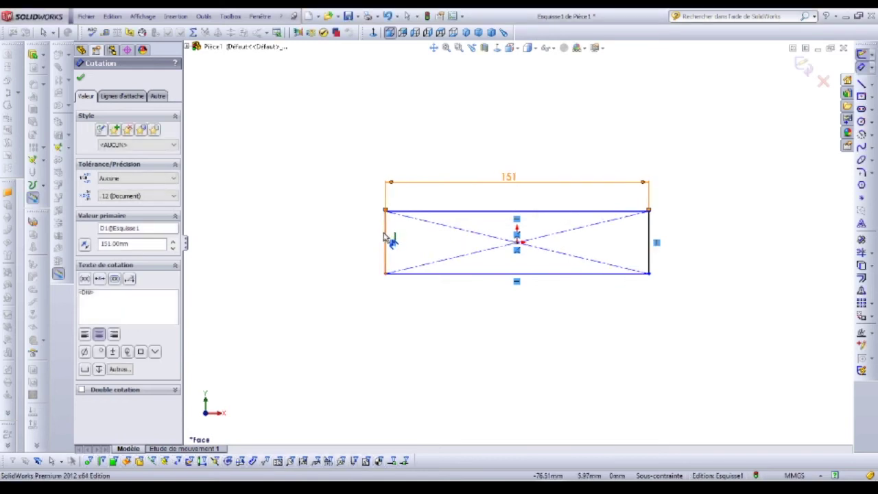
{"action": "left_click", "coordinate": [385, 237]}
{"action": "left_click", "coordinate": [351, 236]}
{"action": "type", "text": "30"}
{"action": "key", "text": "Return"}
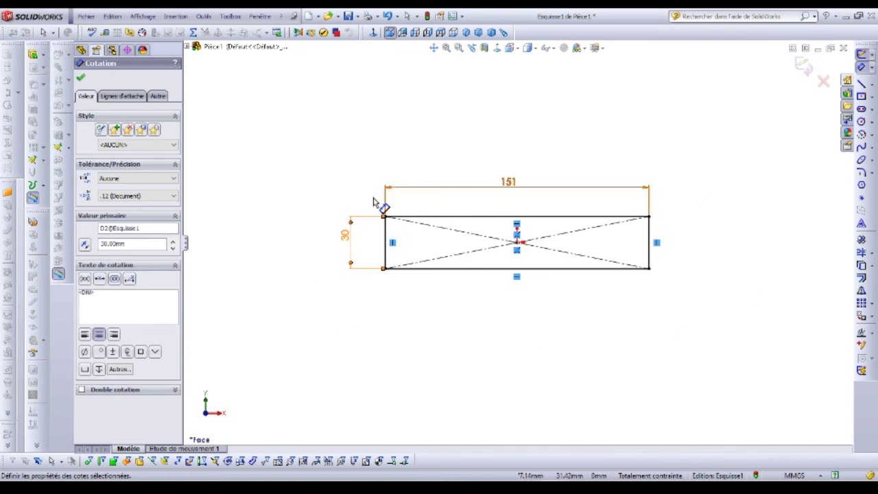
Step: Extrude the rectangle as a blind boss from the sketch plane to the flat bar's 4 mm thickness
{"action": "left_click", "coordinate": [32, 53]}
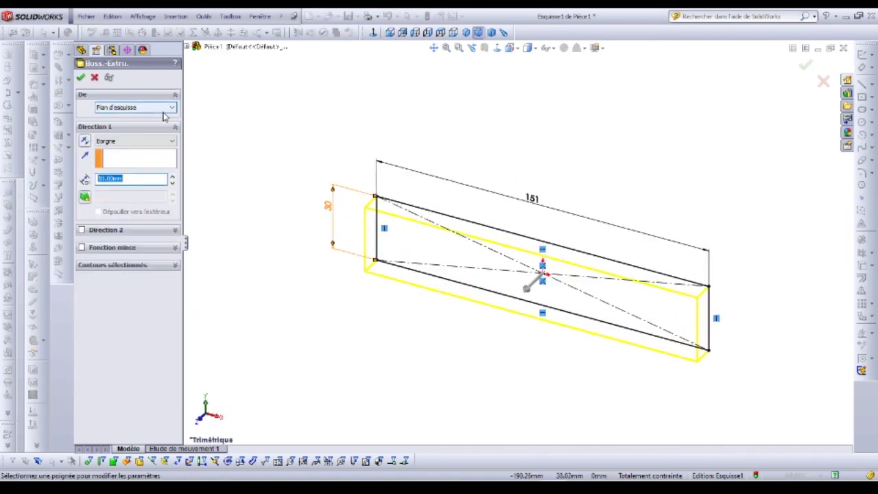
{"action": "left_click_drag", "start_coordinate": [133, 178], "coordinate": [95, 179]}
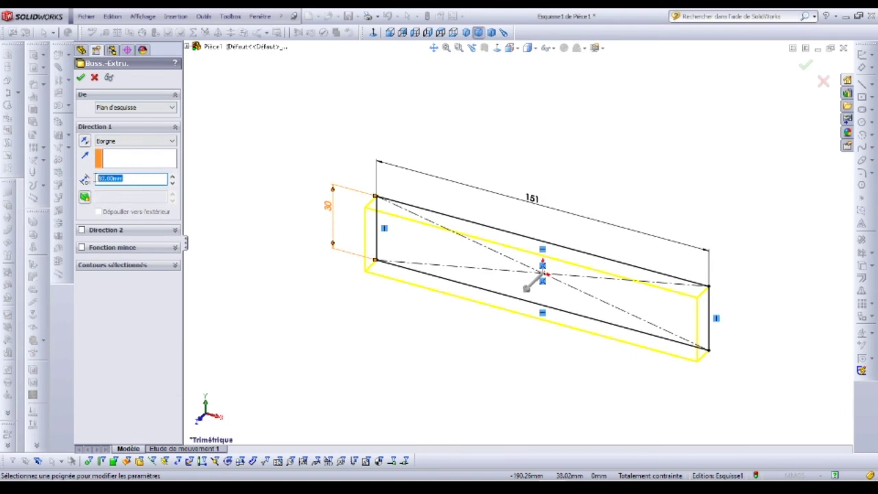
{"action": "type", "text": "3"}
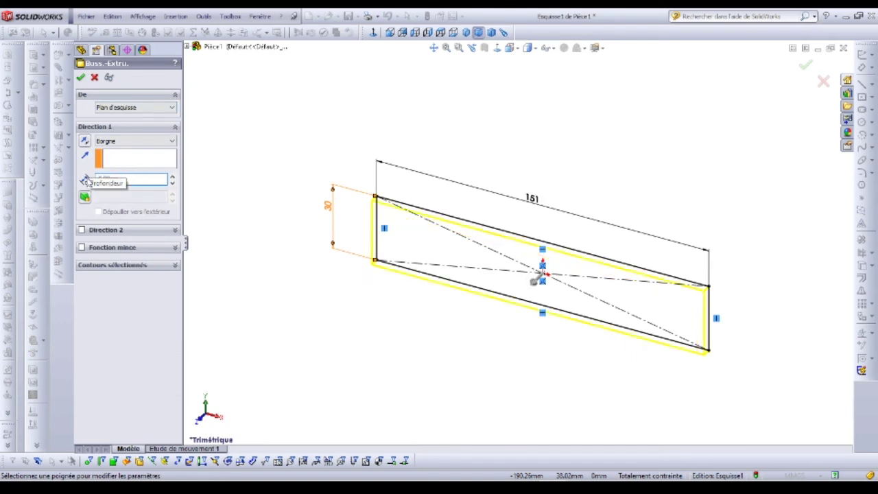
{"action": "left_click", "coordinate": [81, 78]}
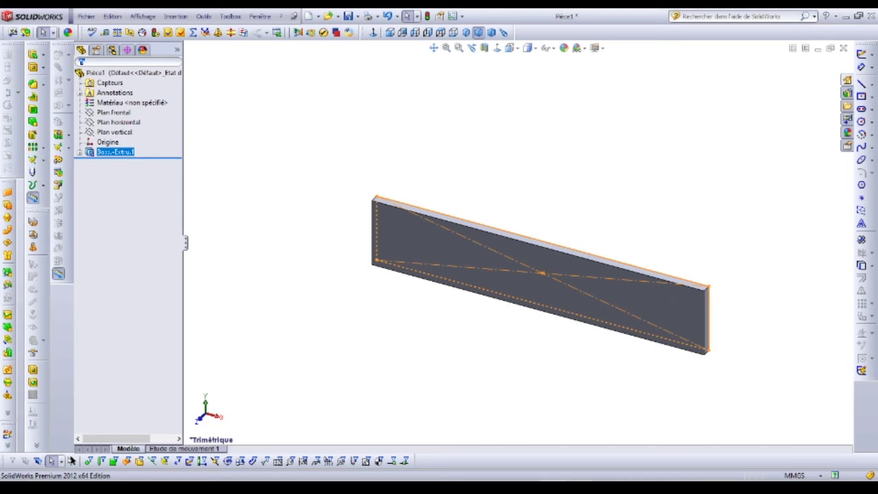
Step: Consult the hole diameter in the Bride Rep3 drawing, and reopen the flat bar's base sketch for editing, viewed face-on
{"action": "left_click", "coordinate": [676, 453]}
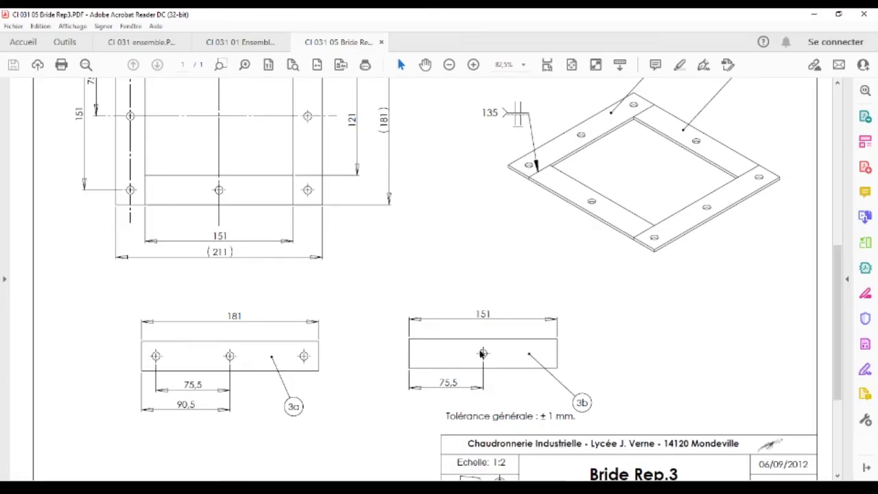
{"action": "scroll", "coordinate": [437, 287], "scroll_direction": "up", "scroll_amount": 3}
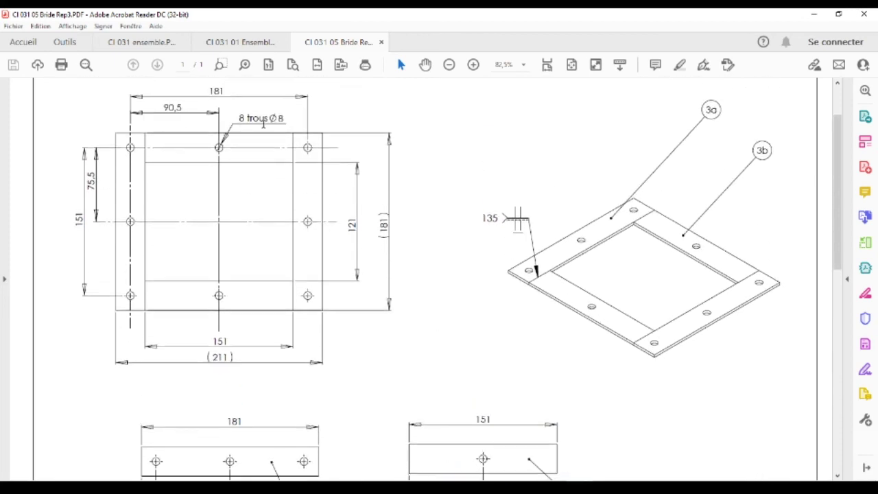
{"action": "scroll", "coordinate": [446, 405], "scroll_direction": "down", "scroll_amount": 2}
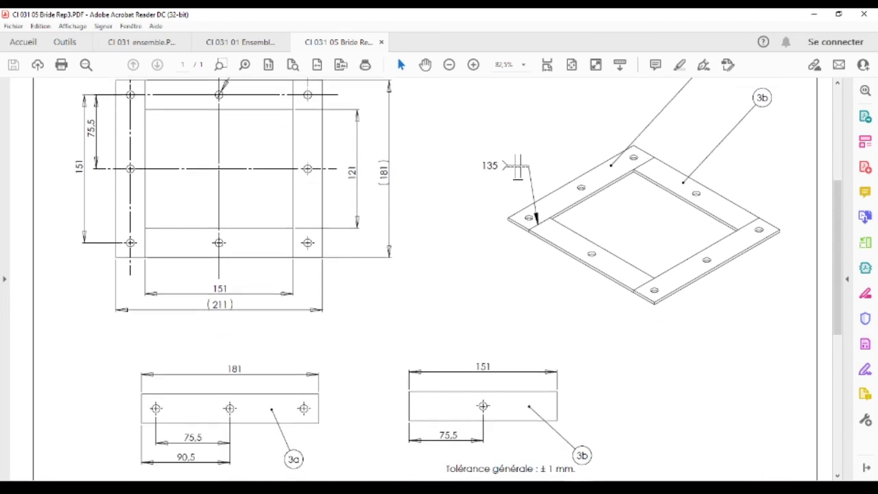
{"action": "key", "text": "alt+Tab"}
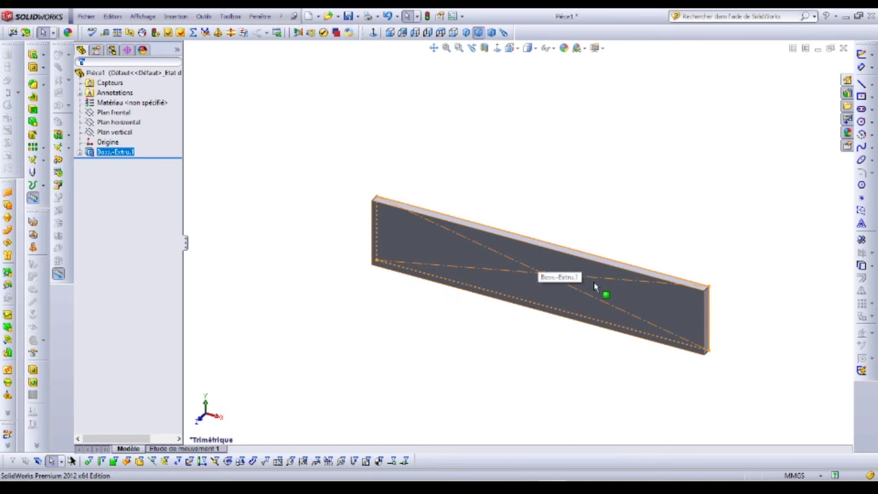
{"action": "left_click", "coordinate": [79, 153]}
{"action": "left_click", "coordinate": [110, 162]}
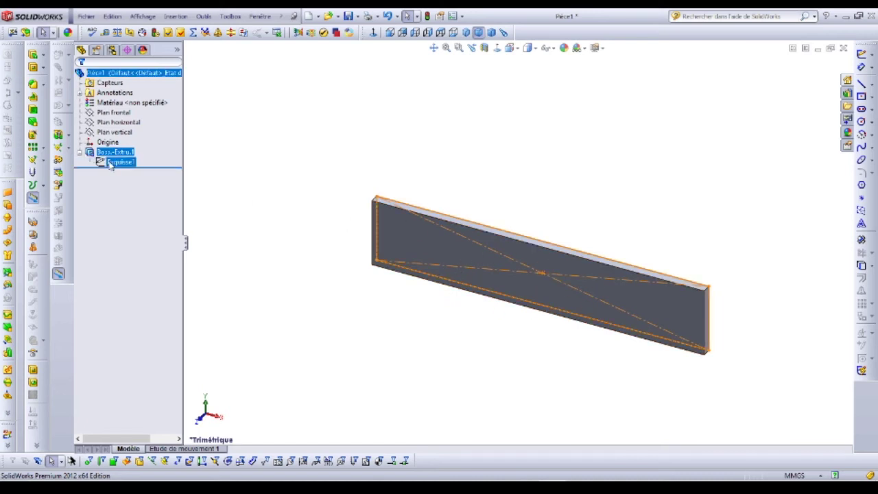
{"action": "right_click", "coordinate": [110, 165]}
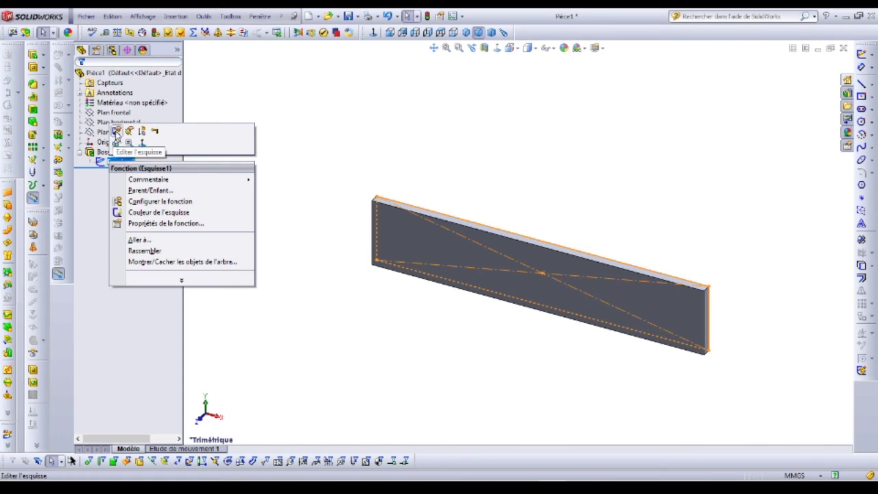
{"action": "left_click", "coordinate": [117, 132]}
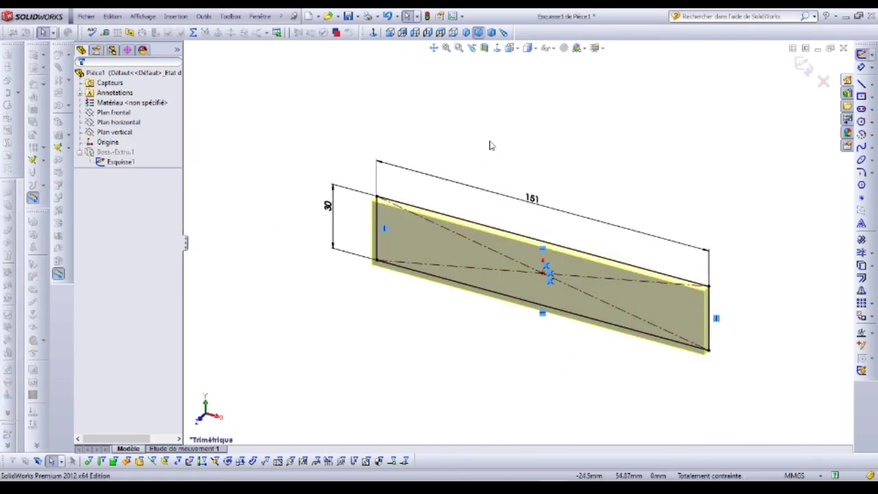
{"action": "left_click", "coordinate": [372, 33]}
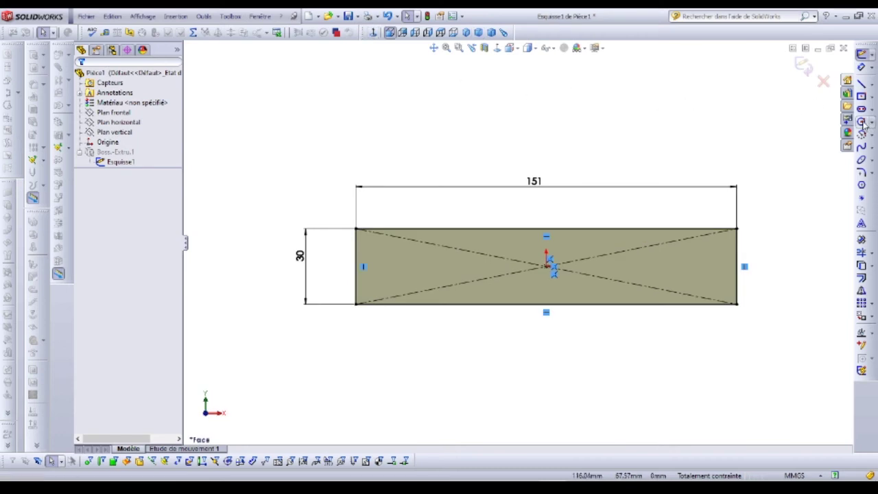
Step: Sketch a circle about 23 mm in diameter centred on the origin of the rectangle
{"action": "left_click", "coordinate": [861, 122]}
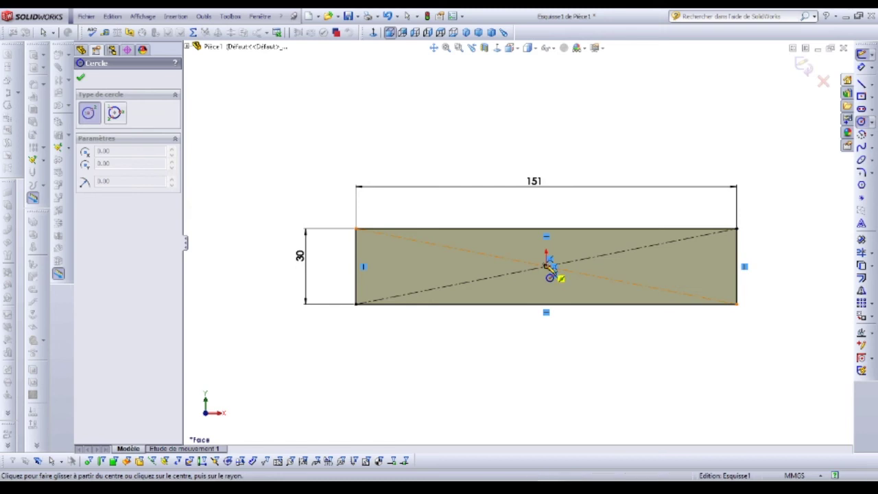
{"action": "left_click", "coordinate": [546, 267]}
{"action": "left_click", "coordinate": [576, 260]}
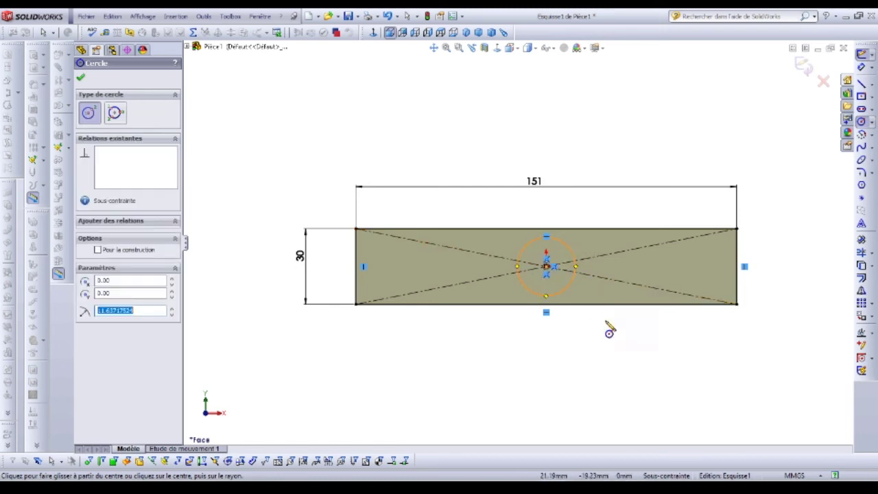
Step: Dimension the circle's diameter to 8 mm and exit the sketch to rebuild the bar with its centre hole
{"action": "left_click", "coordinate": [862, 66]}
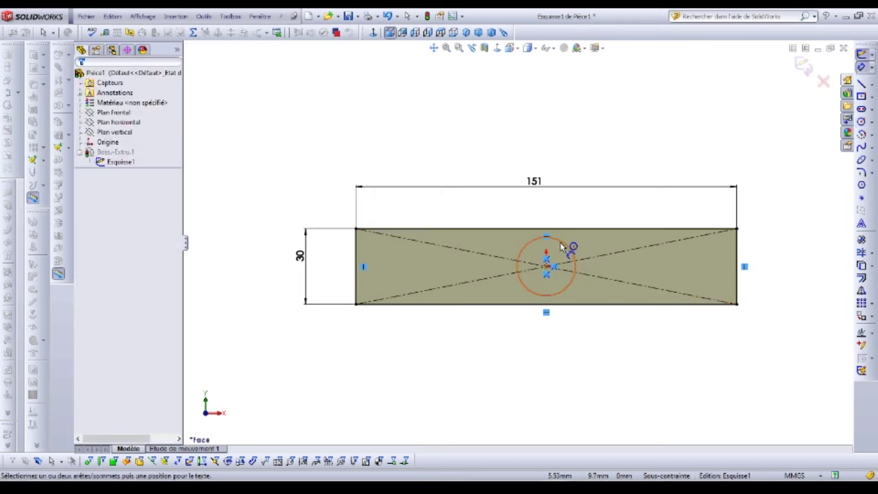
{"action": "left_click", "coordinate": [620, 210]}
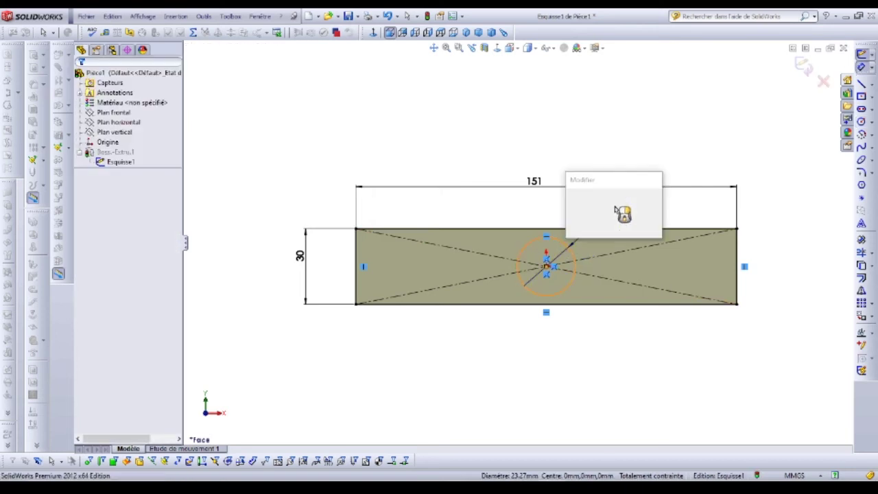
{"action": "key", "text": "Return"}
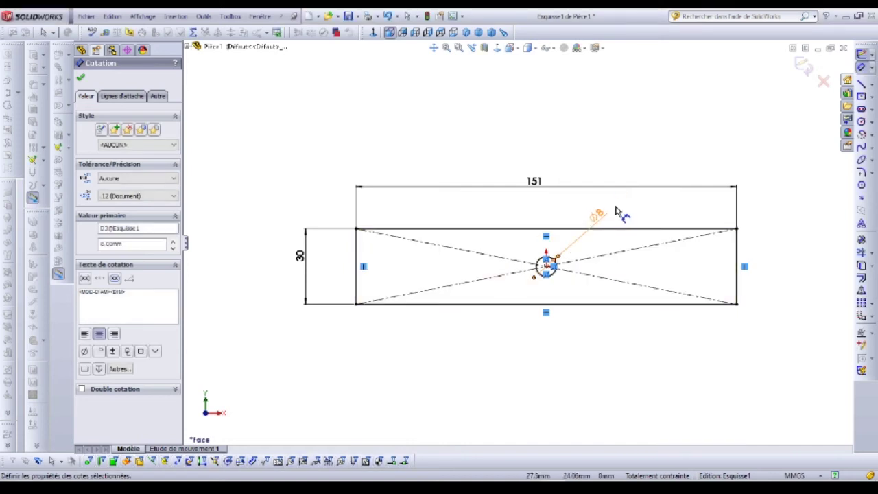
{"action": "left_click", "coordinate": [805, 66]}
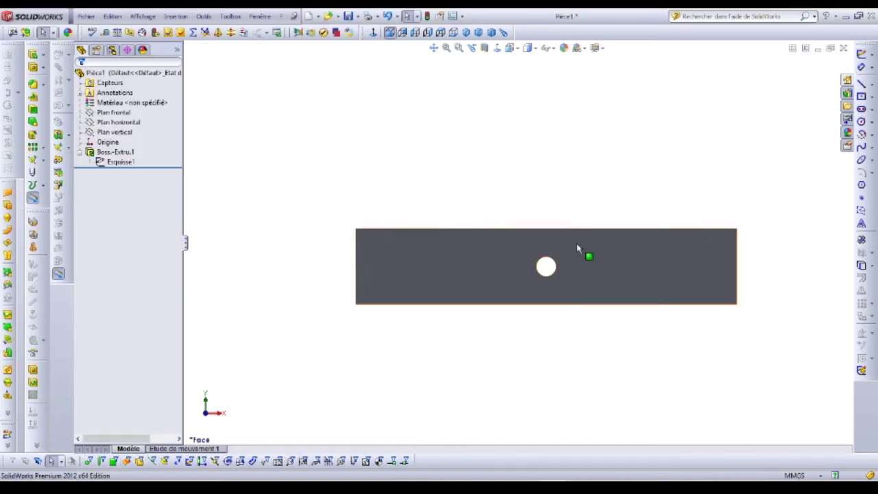
{"action": "right_click_drag", "start_coordinate": [568, 172], "coordinate": [409, 202]}
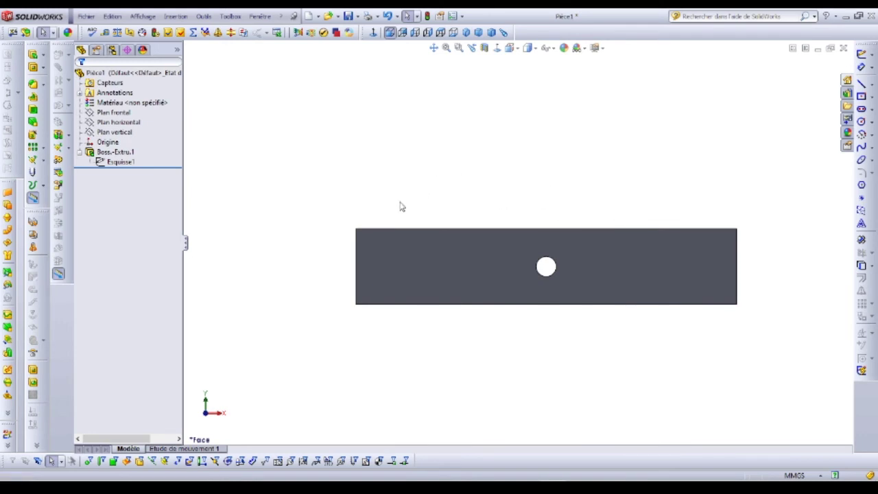
{"action": "middle_click_drag", "start_coordinate": [401, 206], "coordinate": [432, 200]}
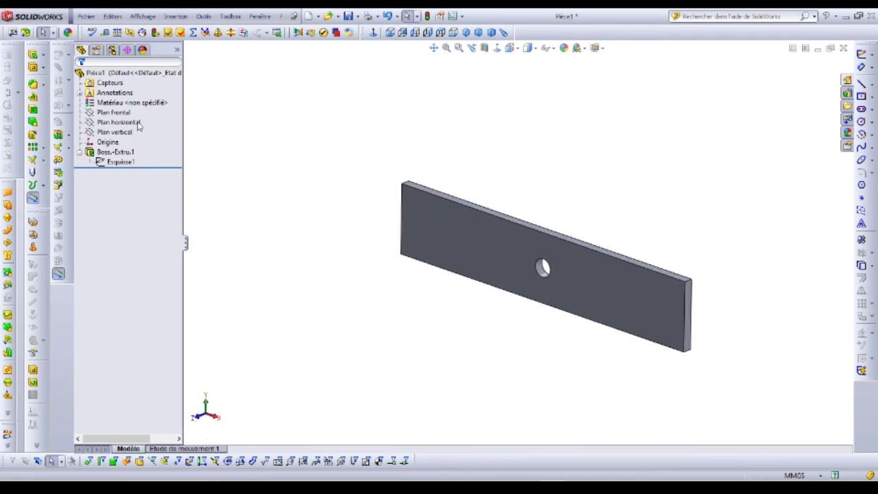
Step: Start saving the part under a new name, and create a folder named "Boite de raccordement" on DATA (D:)
{"action": "left_click", "coordinate": [87, 17]}
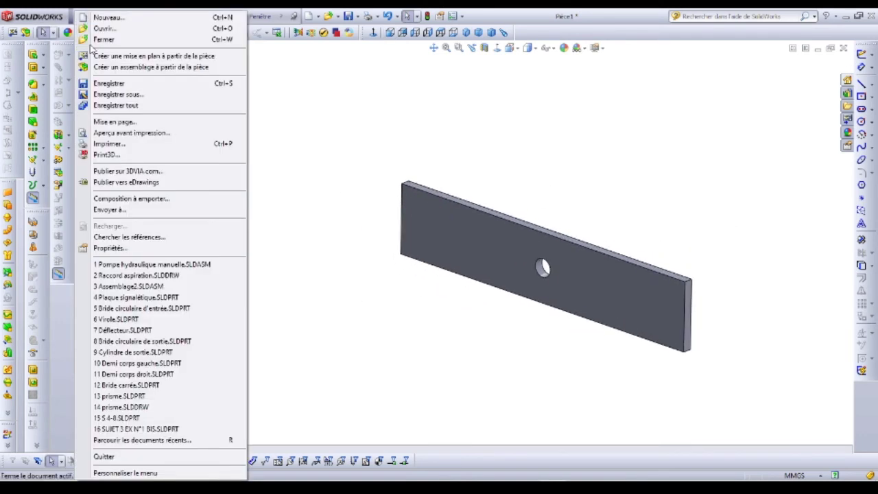
{"action": "left_click", "coordinate": [101, 92]}
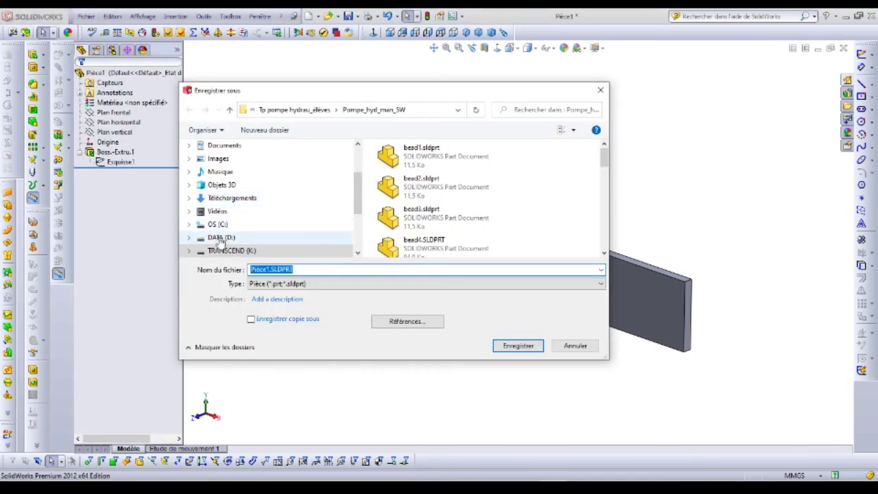
{"action": "left_click", "coordinate": [220, 238]}
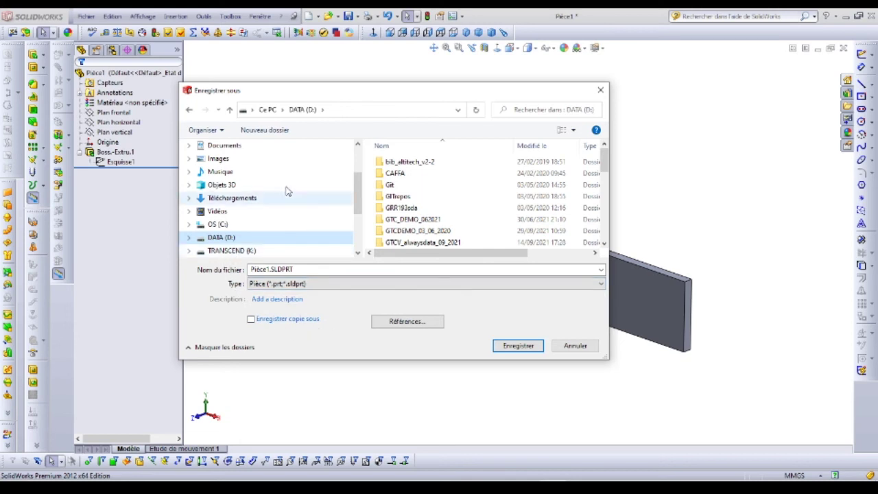
{"action": "left_click", "coordinate": [264, 129]}
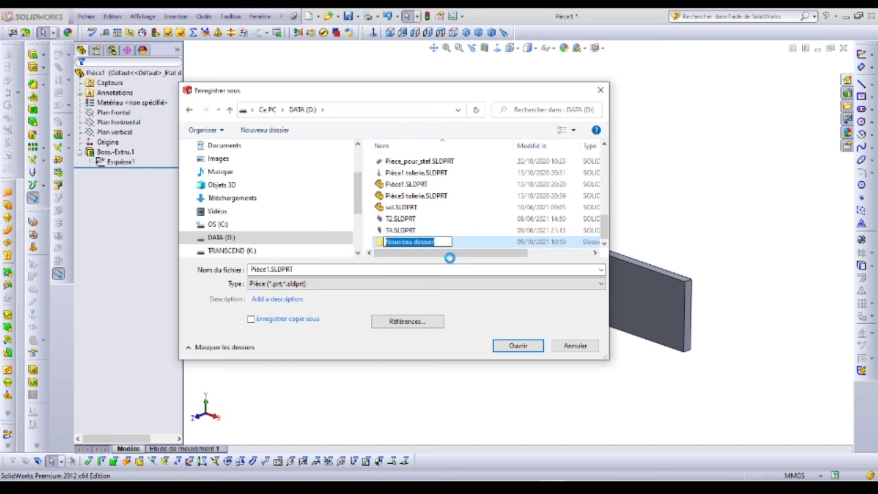
{"action": "type", "text": "Boite de raccordement"}
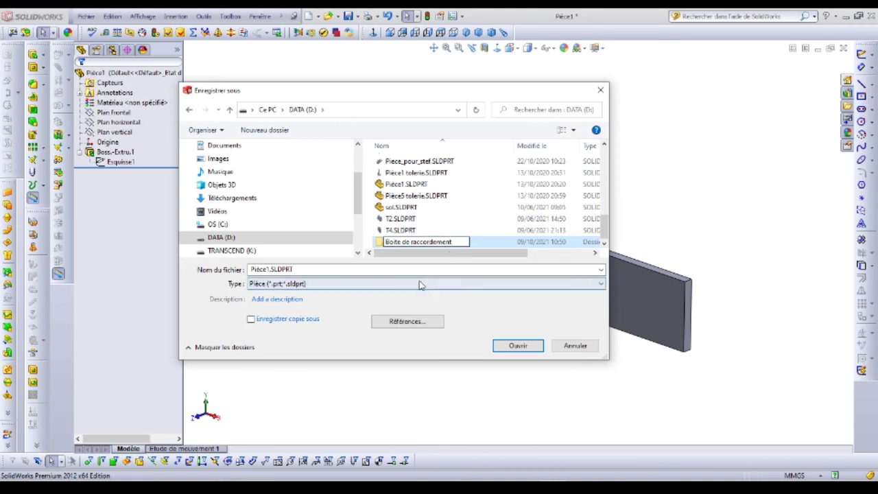
{"action": "key", "text": "Return"}
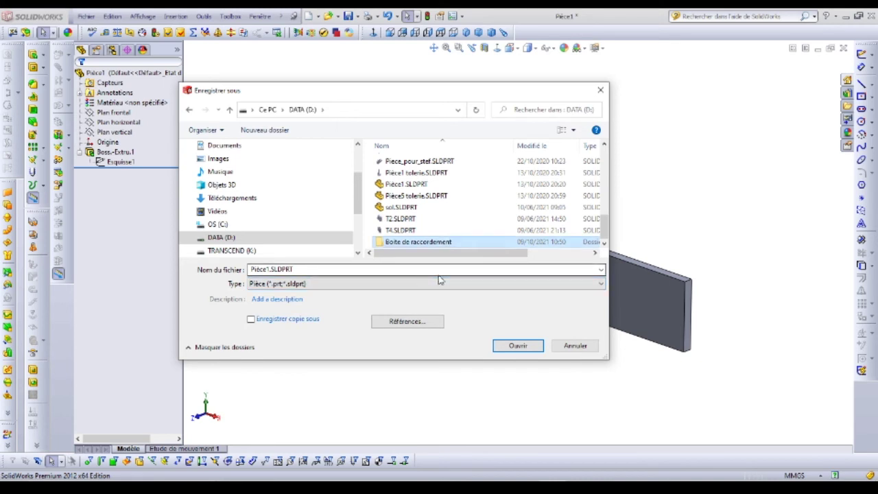
Step: Save the part as "Elément de bride petit" in the Boite de raccordement folder
{"action": "double_click", "coordinate": [397, 241]}
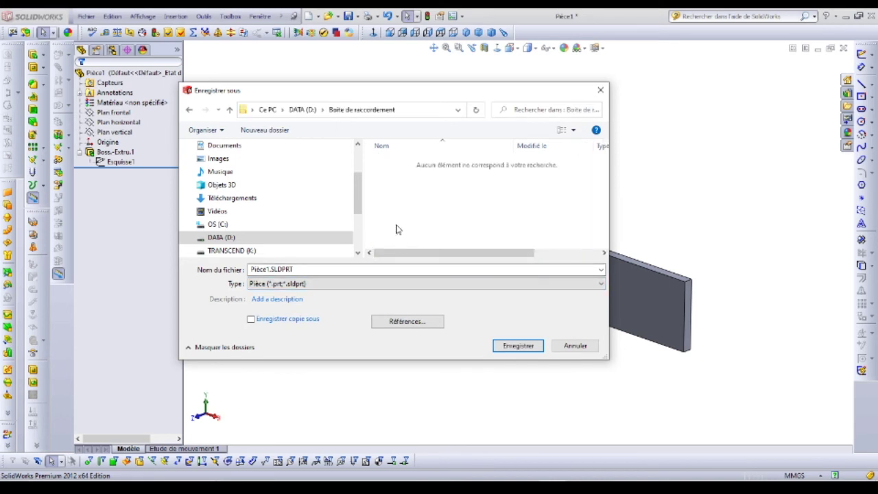
{"action": "double_click", "coordinate": [315, 270]}
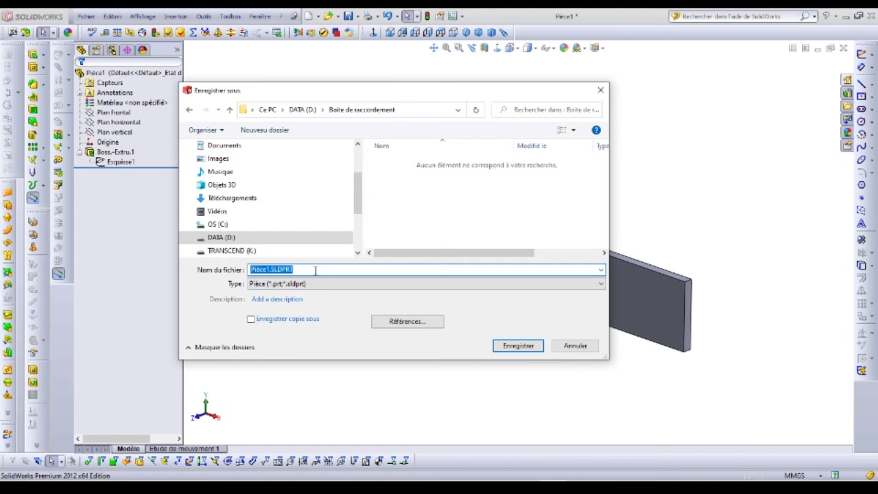
{"action": "type", "text": "Elément de bride petit"}
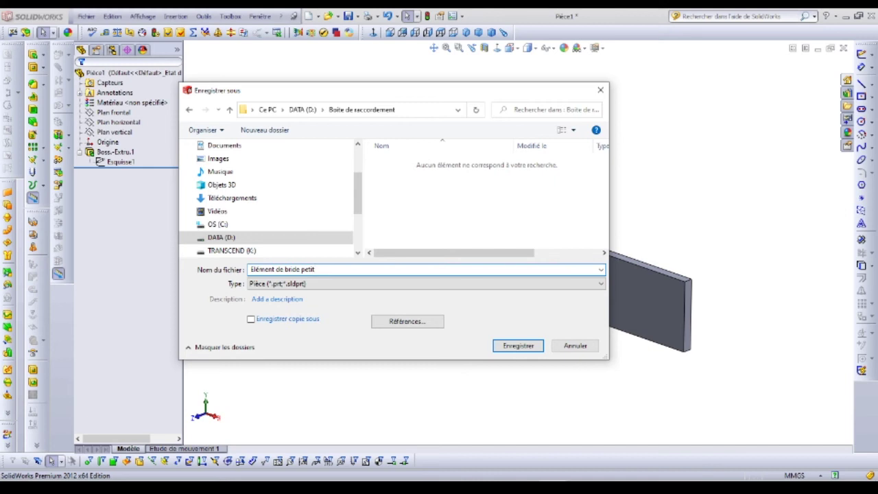
{"action": "key", "text": "Return"}
Step: Create a new document from the Pièce template and start a sketch on Plan frontal
{"action": "scroll", "coordinate": [653, 289], "scroll_direction": "down", "scroll_amount": 3}
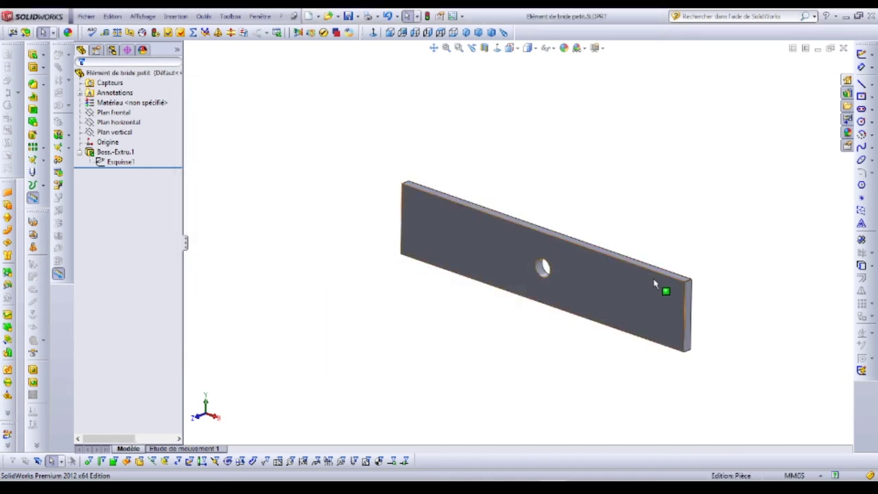
{"action": "scroll", "coordinate": [652, 288], "scroll_direction": "up", "scroll_amount": 5}
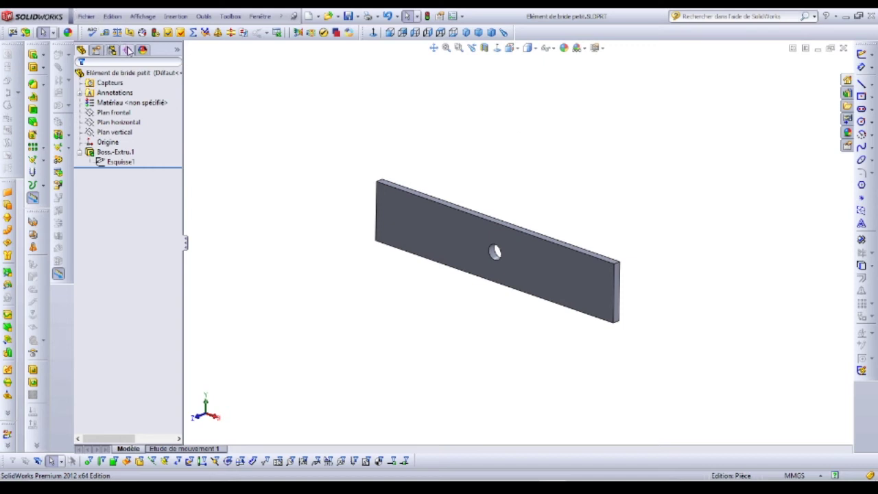
{"action": "left_click", "coordinate": [87, 17]}
{"action": "left_click", "coordinate": [87, 17]}
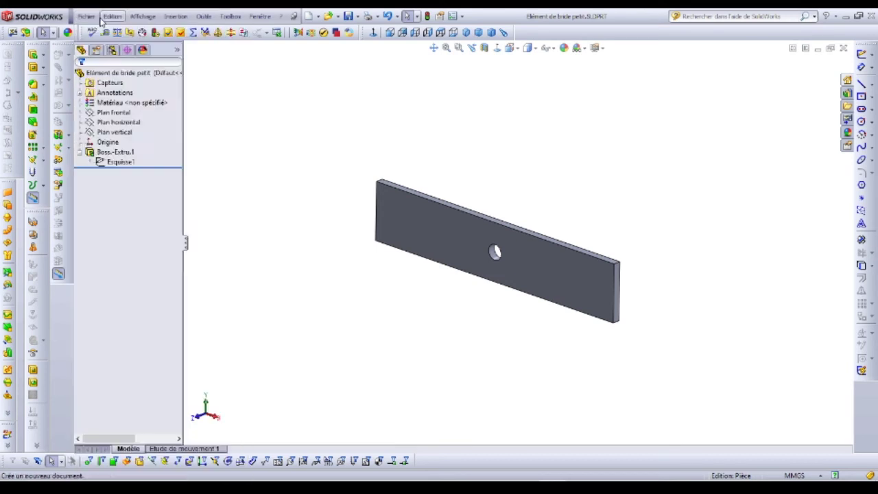
{"action": "left_click", "coordinate": [101, 17]}
{"action": "left_click", "coordinate": [99, 28]}
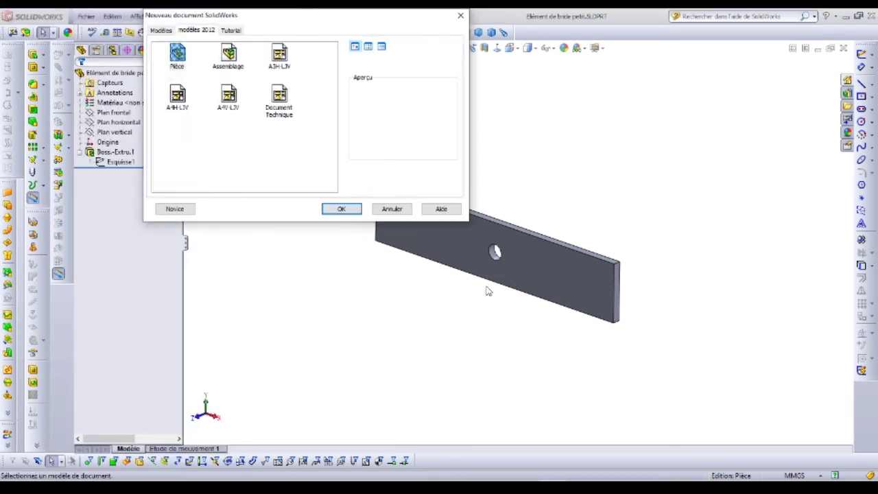
{"action": "left_click", "coordinate": [332, 212]}
{"action": "left_click", "coordinate": [108, 112]}
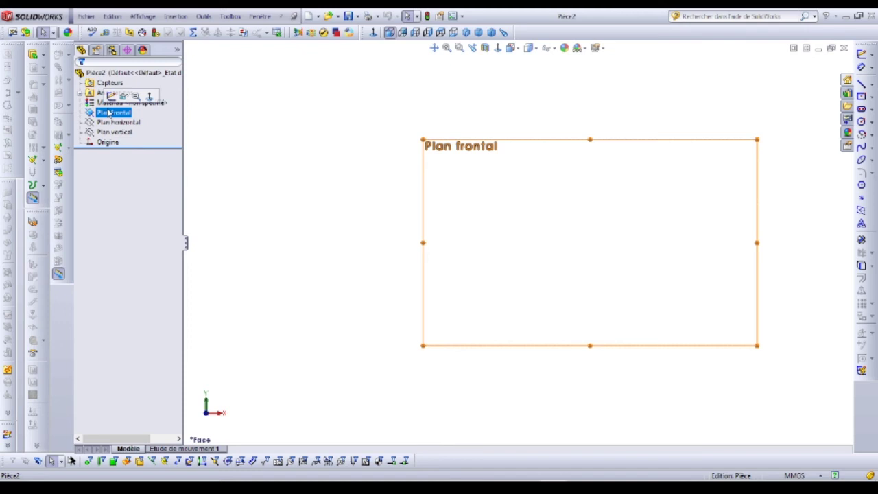
{"action": "left_click", "coordinate": [112, 96]}
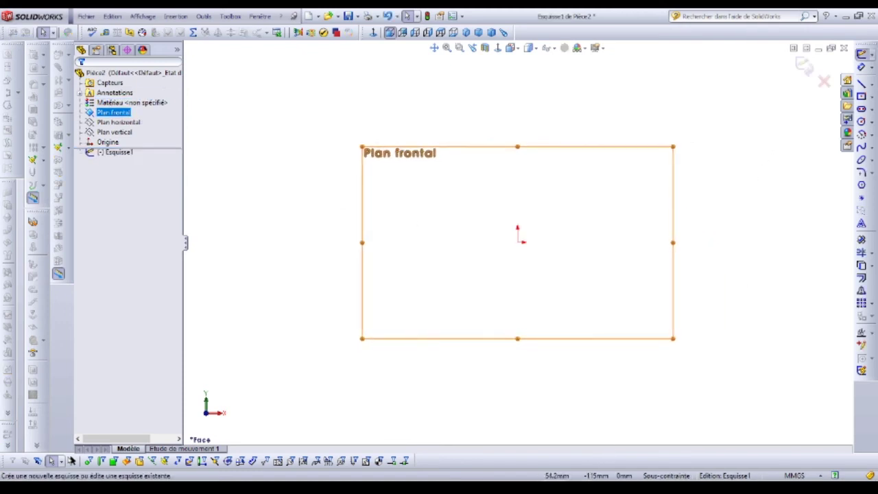
Step: Consult bar 3a in the Acrobat flange drawing, return to SolidWorks and sketch a centre rectangle about 186 by 41 mm from the origin
{"action": "mouse_move", "coordinate": [594, 478]}
{"action": "left_click", "coordinate": [663, 444]}
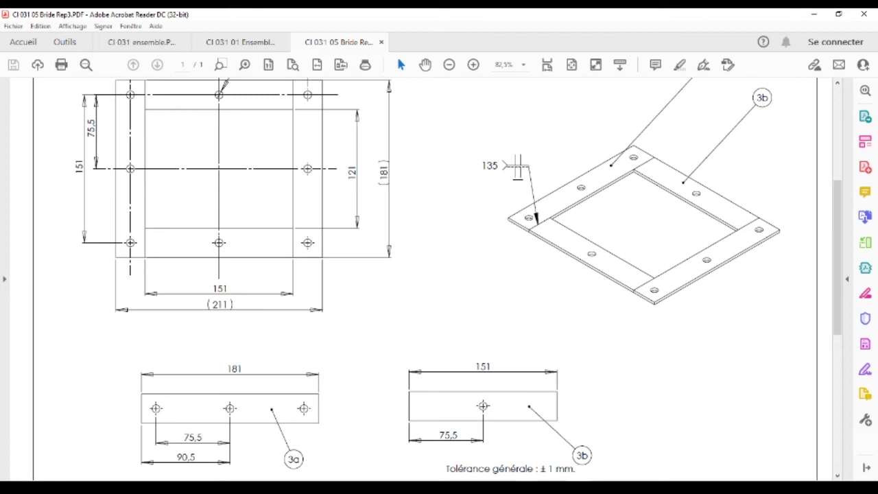
{"action": "left_click", "coordinate": [556, 466]}
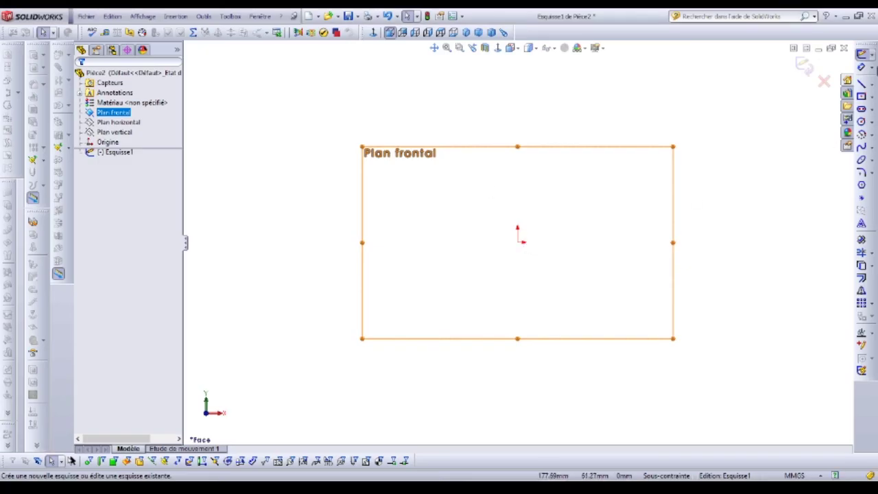
{"action": "left_click", "coordinate": [863, 98]}
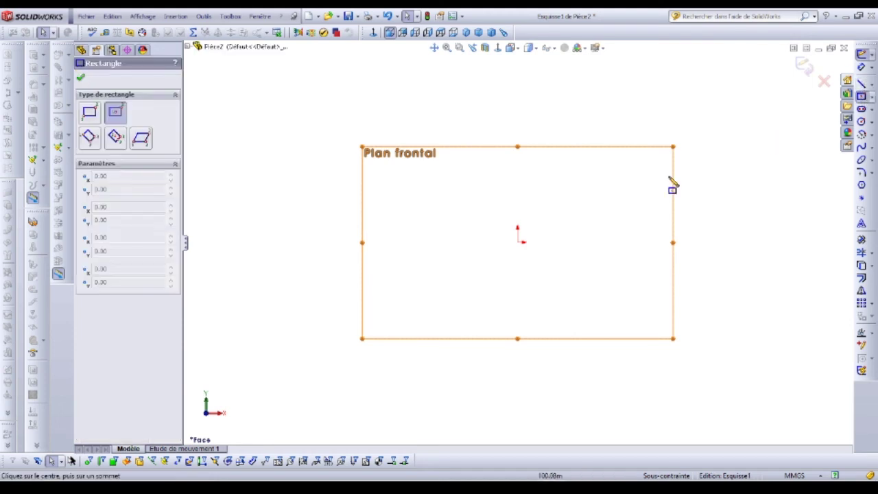
{"action": "left_click", "coordinate": [518, 242]}
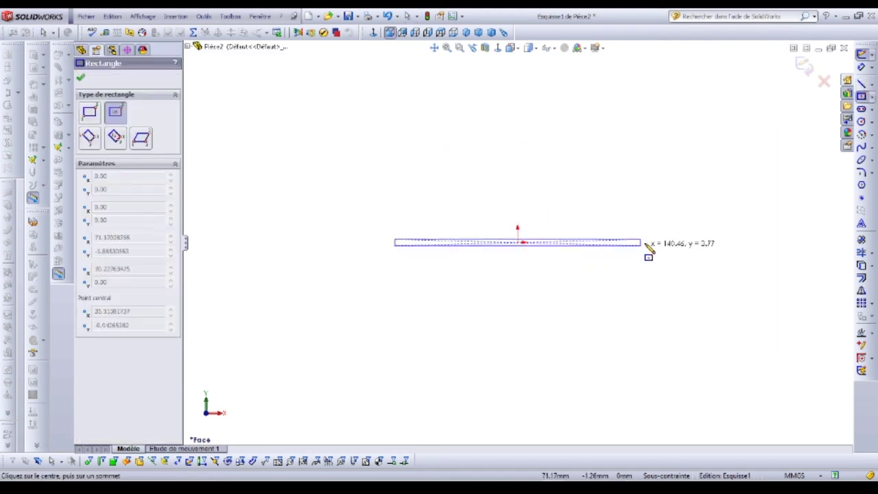
{"action": "left_click", "coordinate": [680, 206]}
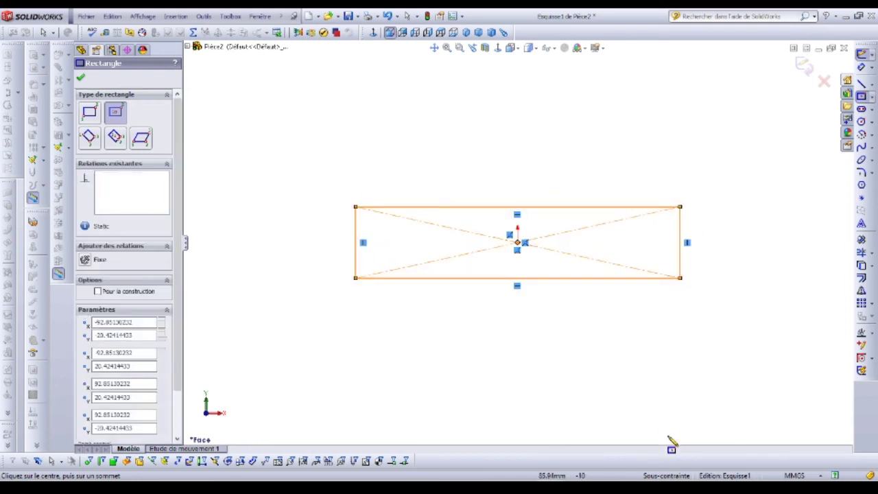
Step: Recheck the flange PDF drawing and dimension the rectangle 181 mm long and 30 mm high
{"action": "mouse_move", "coordinate": [580, 489]}
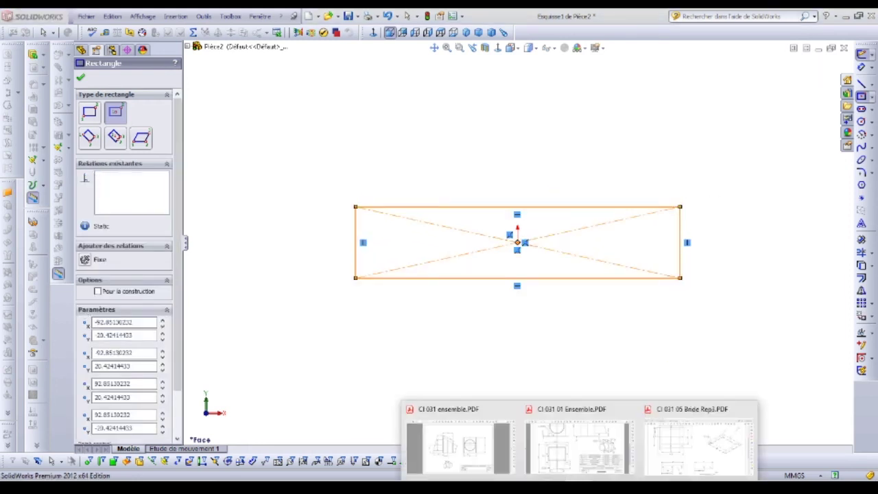
{"action": "left_click", "coordinate": [677, 445]}
{"action": "left_click", "coordinate": [813, 14]}
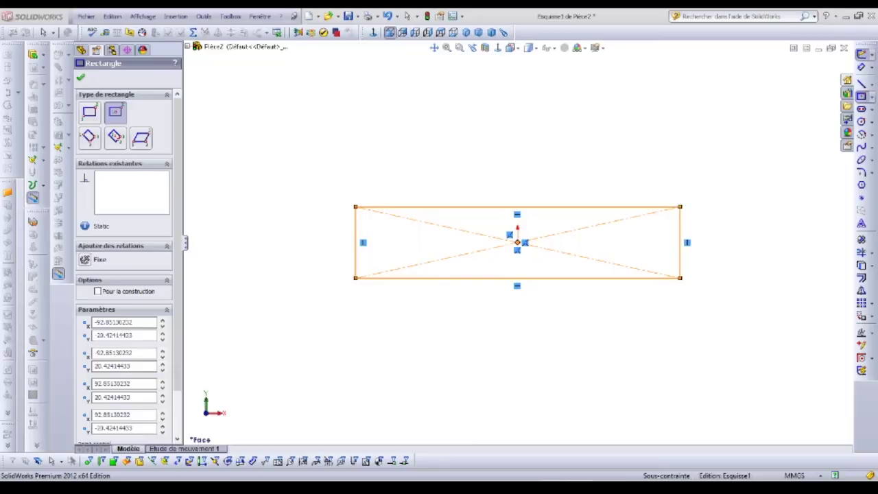
{"action": "left_click", "coordinate": [862, 66]}
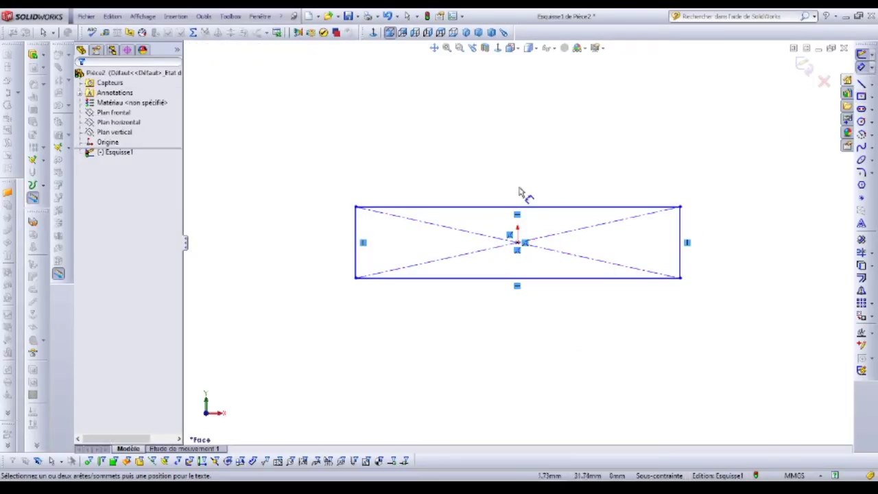
{"action": "left_click", "coordinate": [519, 207]}
{"action": "left_click", "coordinate": [519, 173]}
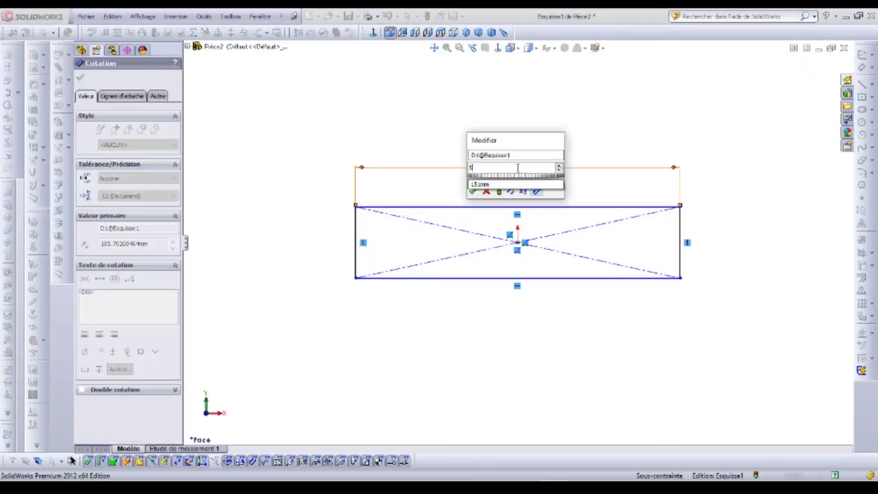
{"action": "key", "text": "Return"}
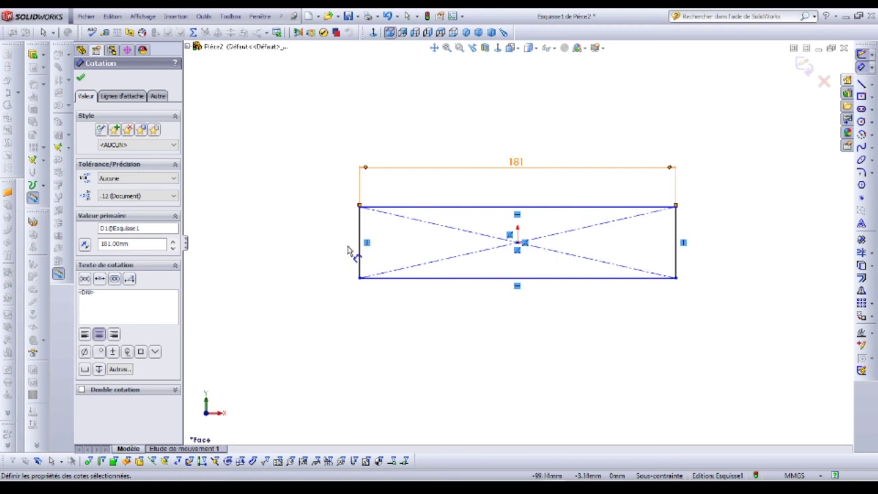
{"action": "left_click", "coordinate": [364, 236]}
{"action": "left_click", "coordinate": [313, 239]}
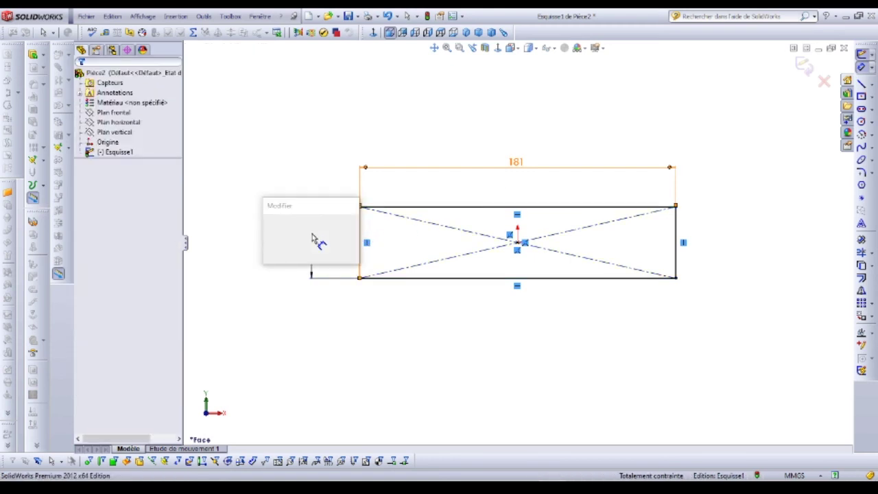
{"action": "type", "text": "30"}
{"action": "key", "text": "Return"}
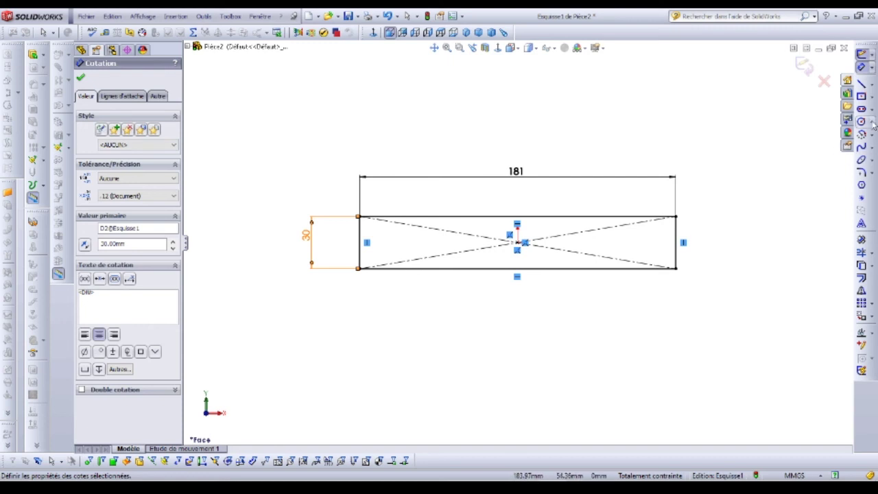
Step: Sketch a circle centred on the origin and dimension its diameter to 8 mm
{"action": "left_click", "coordinate": [862, 122]}
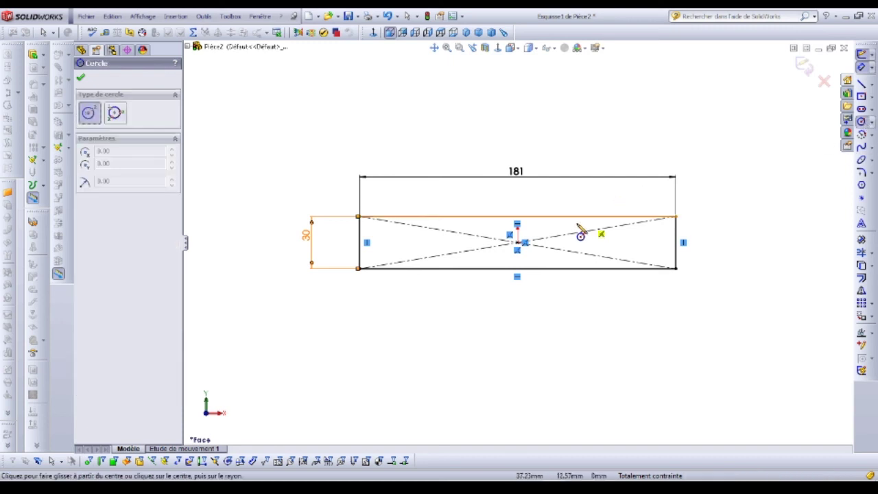
{"action": "left_click_drag", "start_coordinate": [517, 242], "coordinate": [534, 240]}
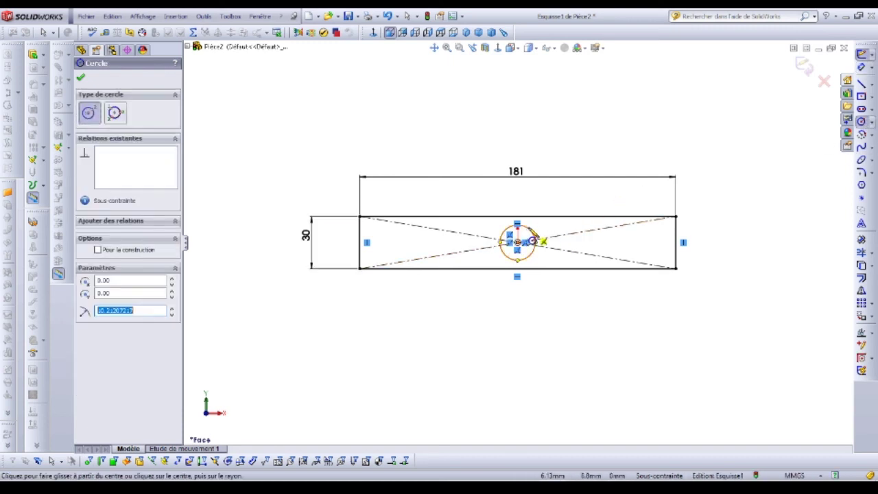
{"action": "left_click", "coordinate": [862, 66]}
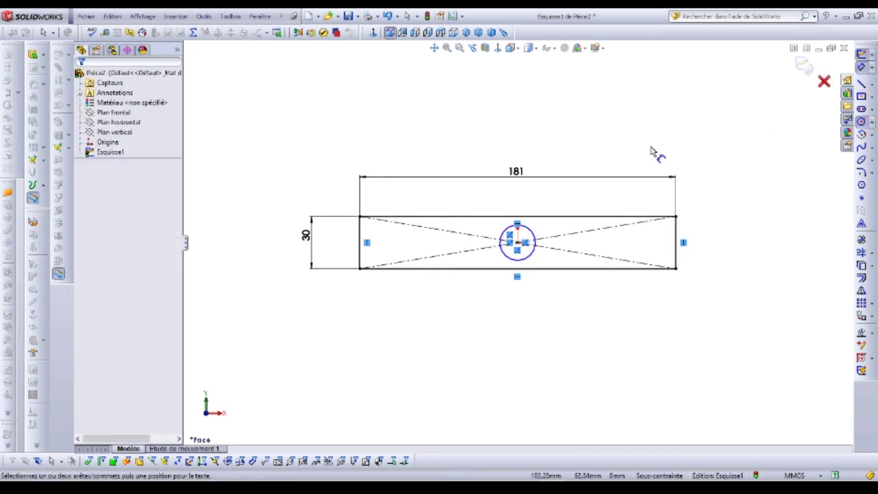
{"action": "left_click", "coordinate": [531, 233]}
{"action": "left_click", "coordinate": [568, 204]}
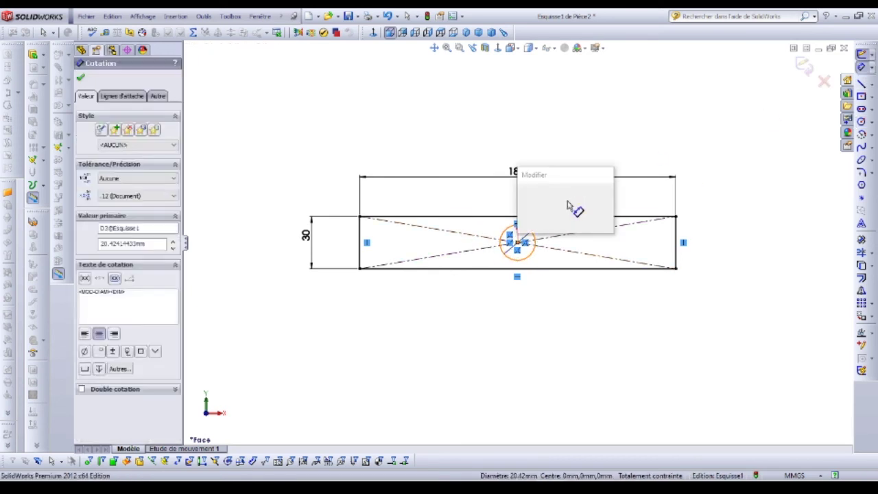
{"action": "type", "text": "8"}
{"action": "key", "text": "Return"}
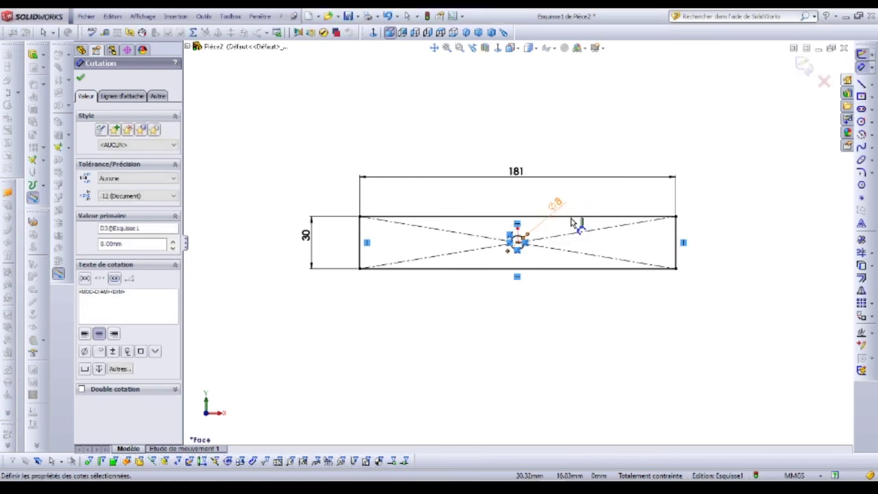
Step: Draw a horizontal construction line about 220 mm long through the origin, extending past both ends of the rectangle
{"action": "left_click", "coordinate": [871, 85]}
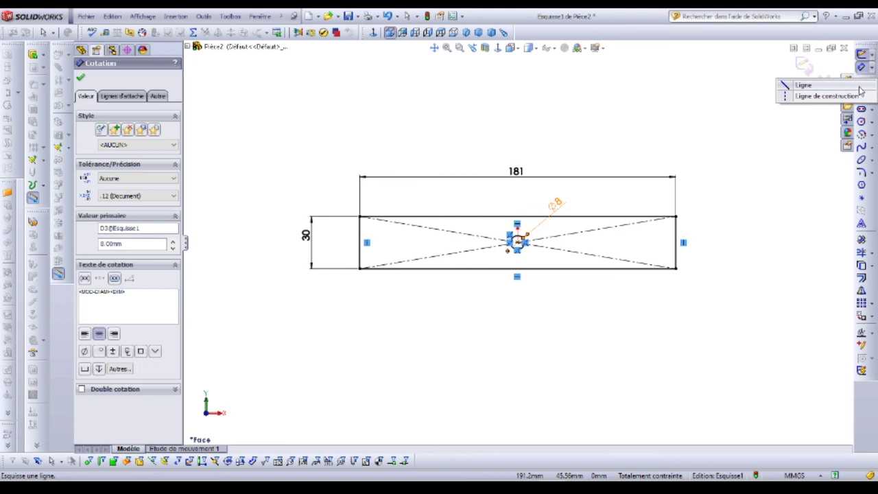
{"action": "left_click", "coordinate": [791, 141]}
{"action": "left_click", "coordinate": [871, 86]}
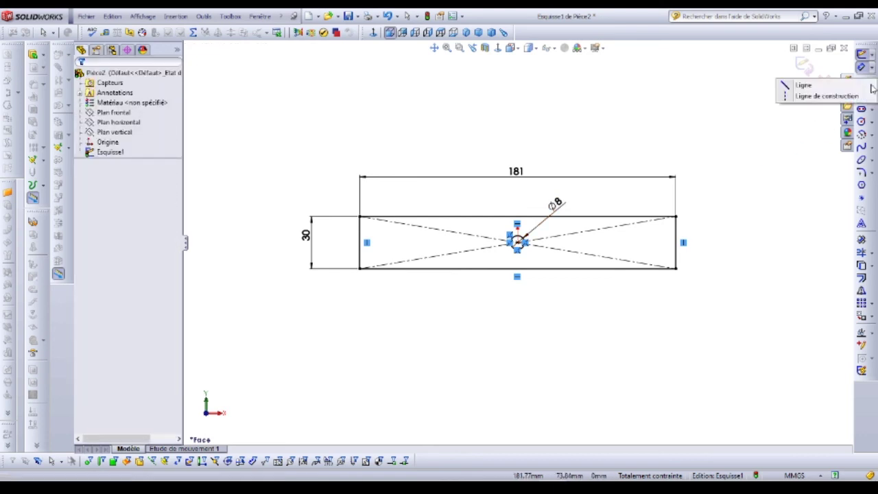
{"action": "left_click", "coordinate": [815, 97]}
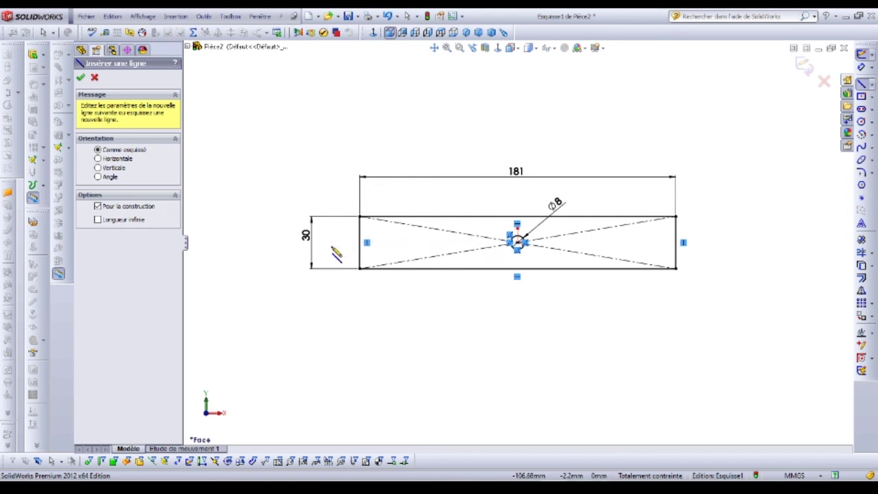
{"action": "left_click", "coordinate": [332, 242]}
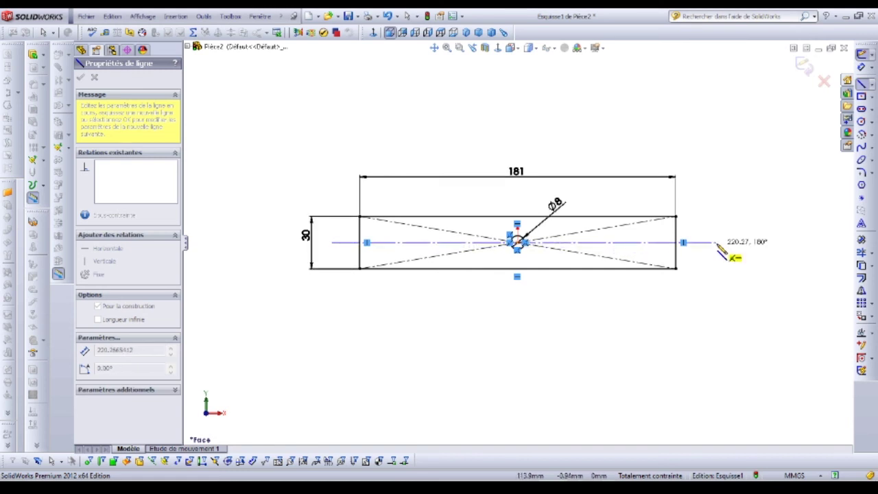
{"action": "left_click", "coordinate": [716, 243]}
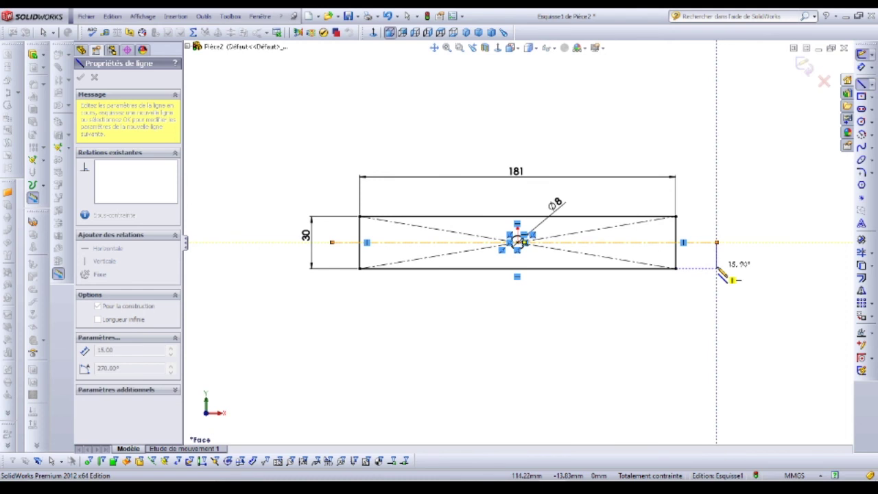
{"action": "key", "text": "Escape"}
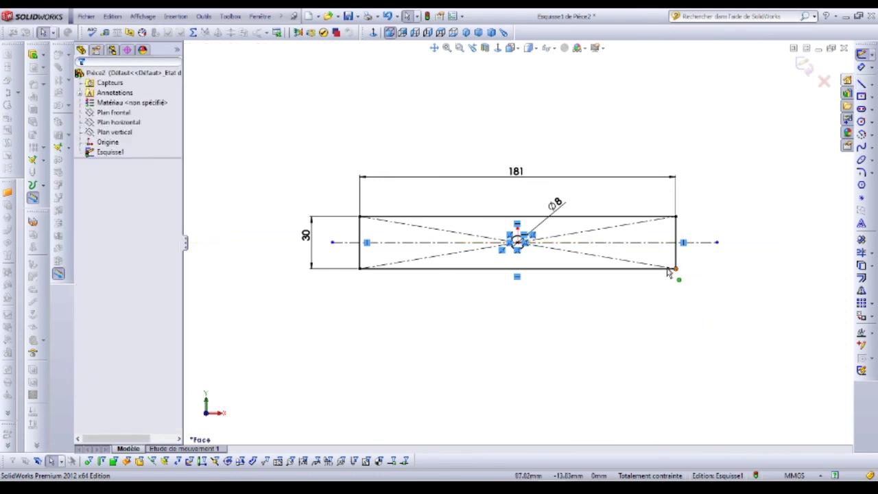
Step: Sketch a second circle on the horizontal construction line about 56 mm right of the origin and dimension its diameter to 8 mm
{"action": "left_click", "coordinate": [861, 122]}
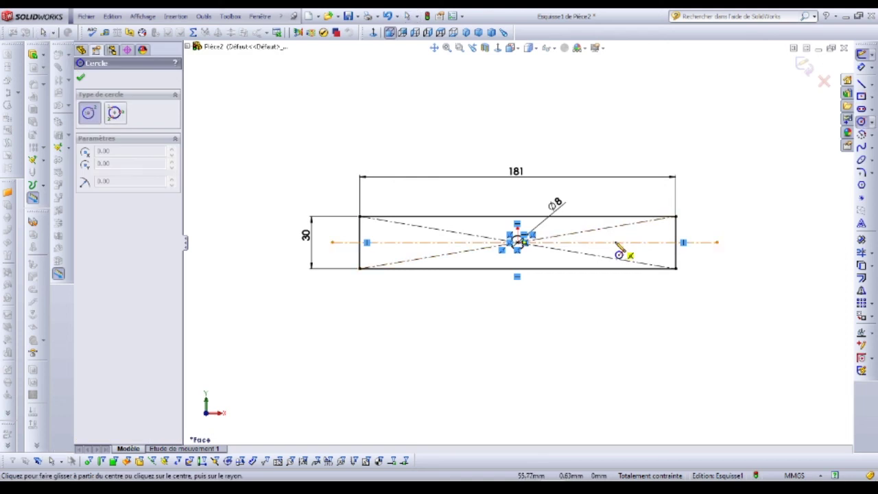
{"action": "left_click", "coordinate": [615, 242]}
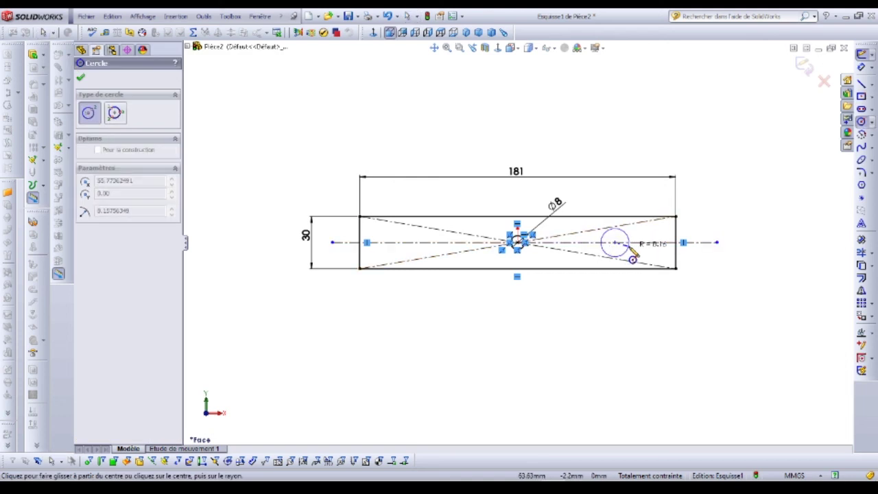
{"action": "left_click", "coordinate": [628, 249]}
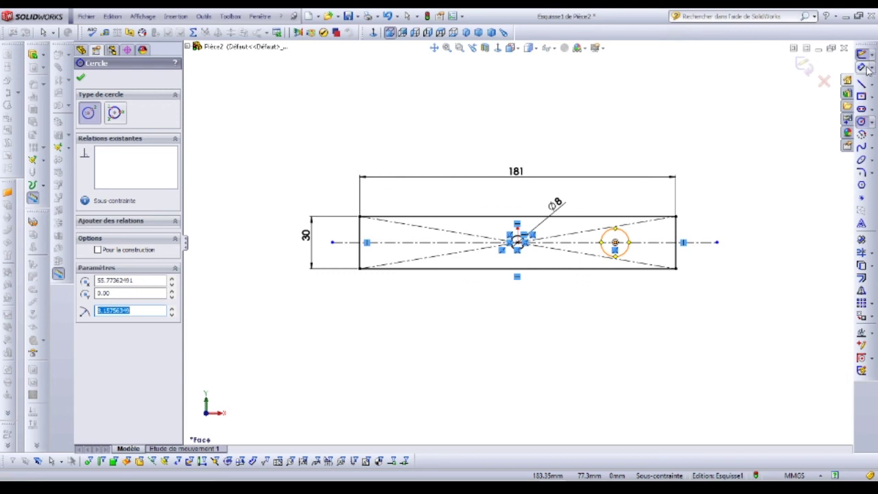
{"action": "key", "text": "Escape"}
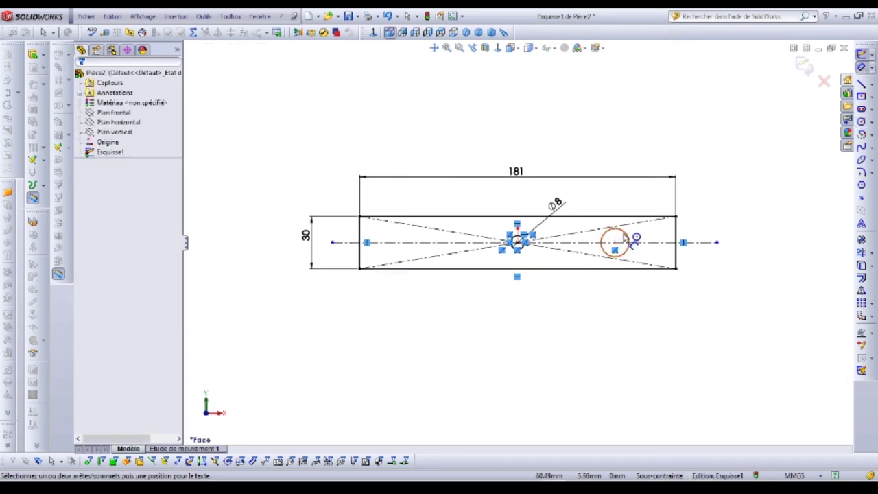
{"action": "left_click", "coordinate": [625, 238]}
{"action": "left_click", "coordinate": [639, 197]}
{"action": "type", "text": "8"}
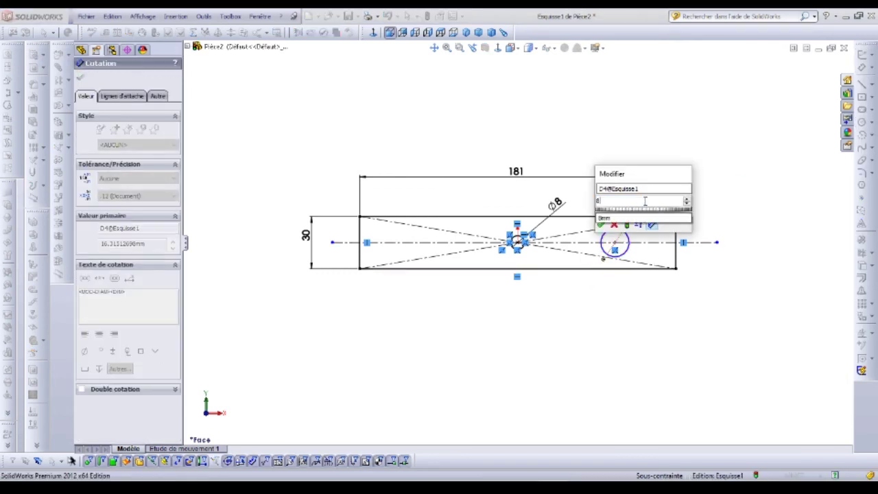
{"action": "key", "text": "Return"}
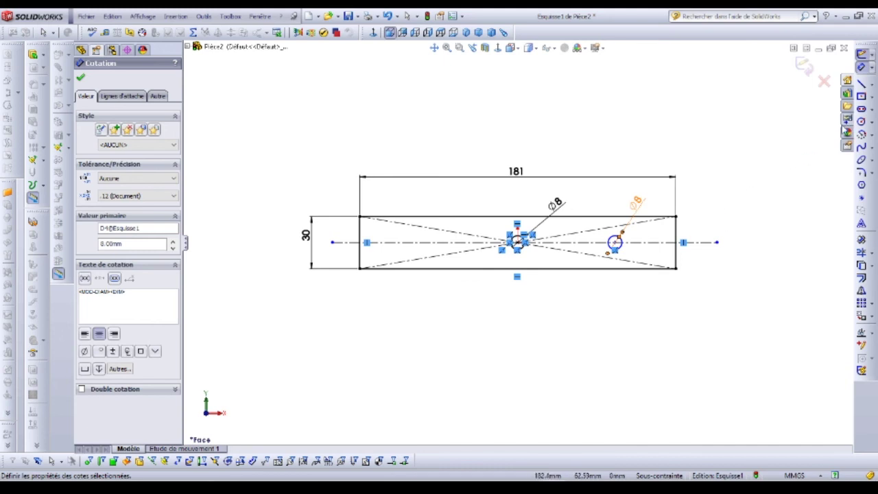
Step: Draw a vertical construction line about 64 mm long through the origin, extending above and below the rectangle
{"action": "left_click", "coordinate": [872, 86]}
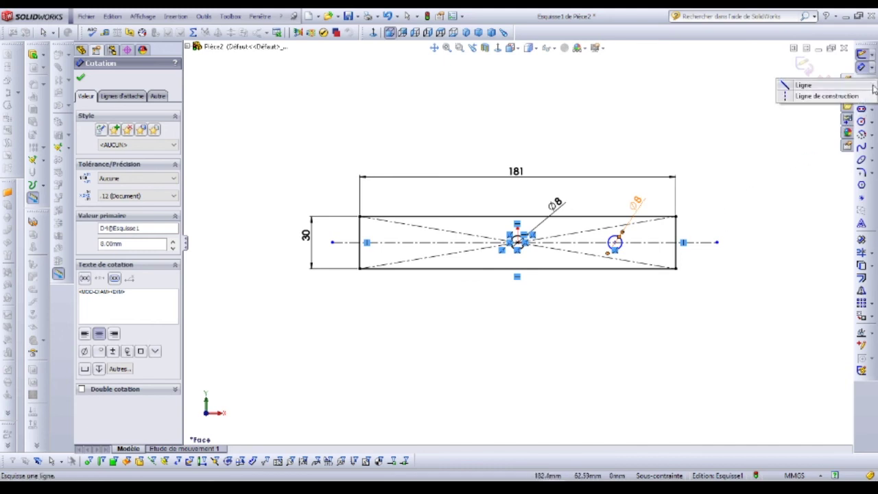
{"action": "left_click", "coordinate": [820, 92]}
{"action": "scroll", "coordinate": [744, 153], "scroll_direction": "down", "scroll_amount": 1}
{"action": "scroll", "coordinate": [688, 172], "scroll_direction": "down", "scroll_amount": 1}
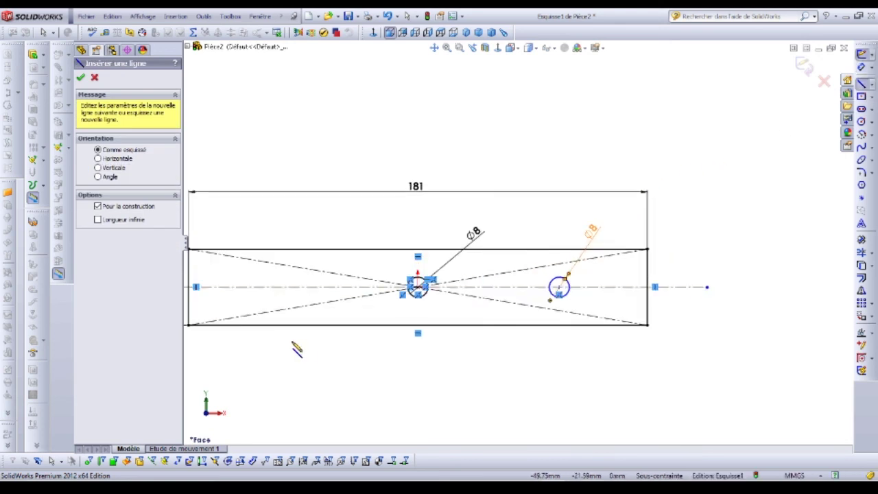
{"action": "scroll", "coordinate": [294, 349], "scroll_direction": "down", "scroll_amount": 3}
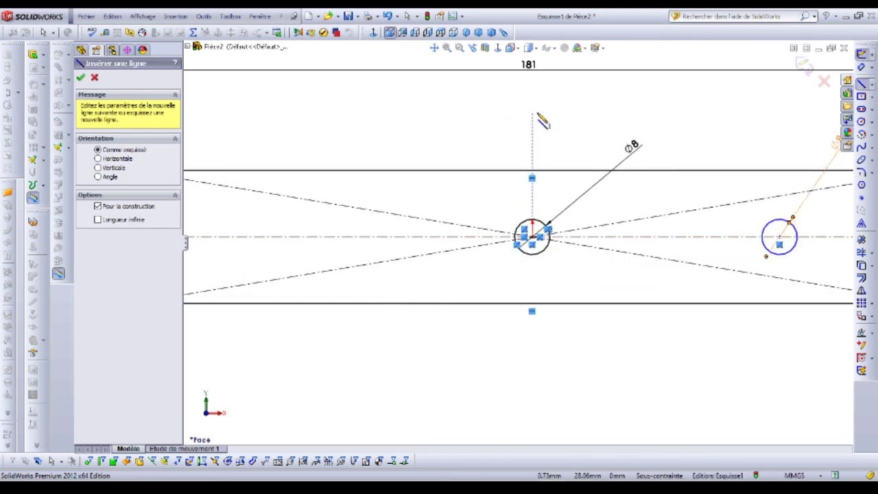
{"action": "left_click", "coordinate": [532, 114]}
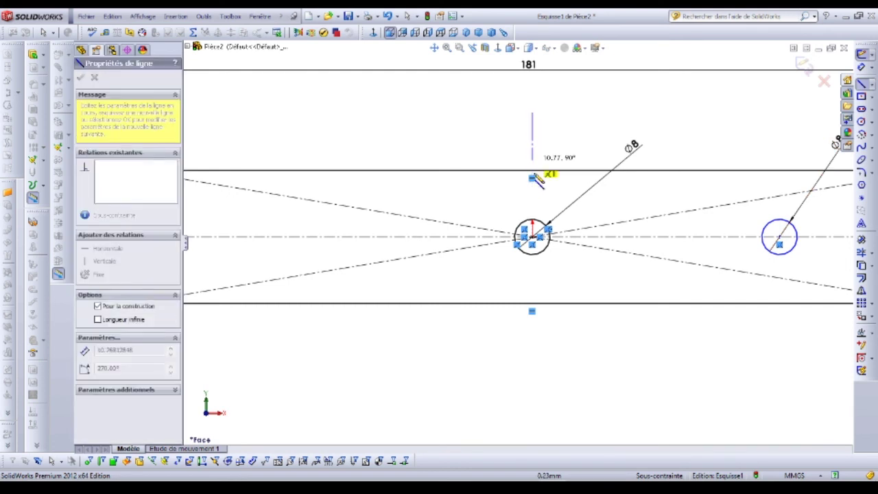
{"action": "left_click", "coordinate": [532, 397]}
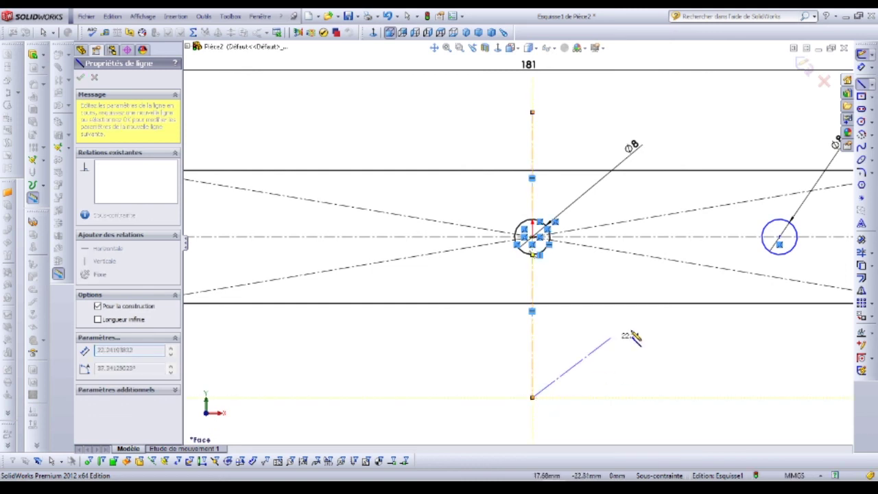
{"action": "key", "text": "Escape"}
{"action": "key", "text": "f"}
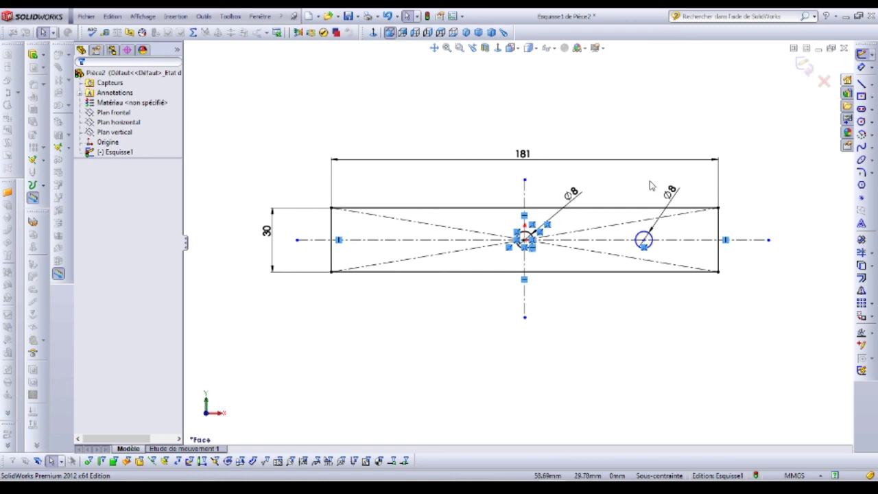
Step: Select the vertical construction line through the bar's centre
{"action": "left_click", "coordinate": [526, 195]}
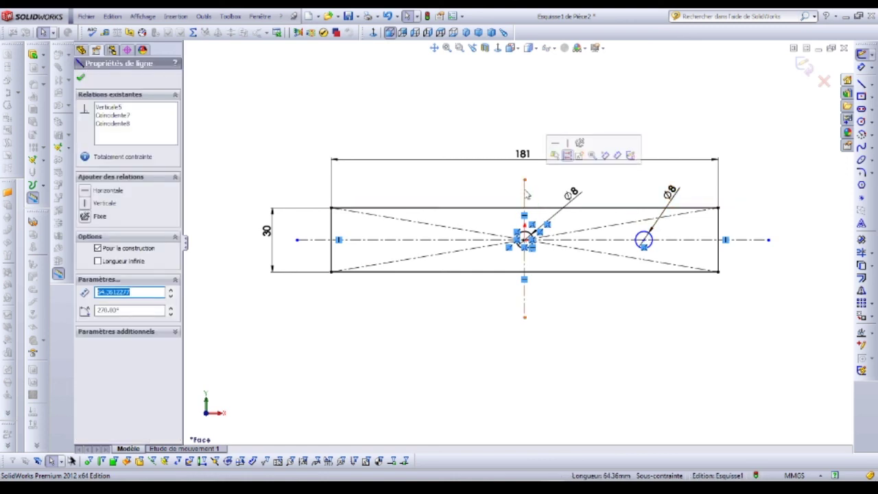